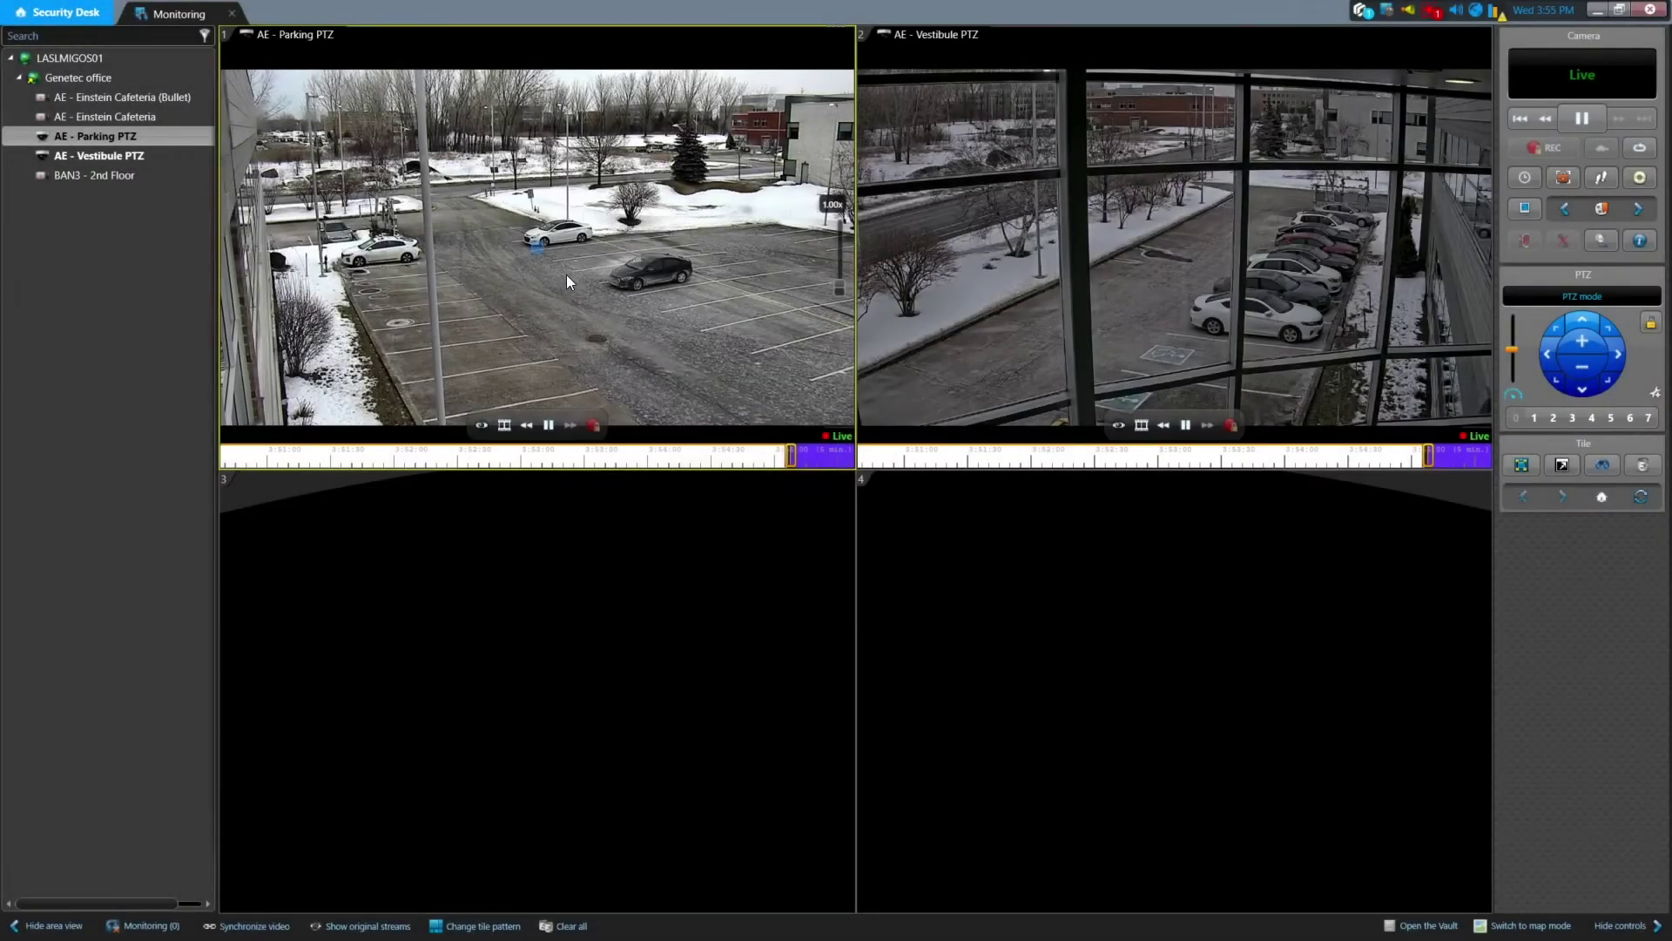
# Step: Send Parking PTZ and Vestibule PTZ evidence to Clearance as the new case TC 2022-02-16 A01
pyautogui.rightClick(566, 276)
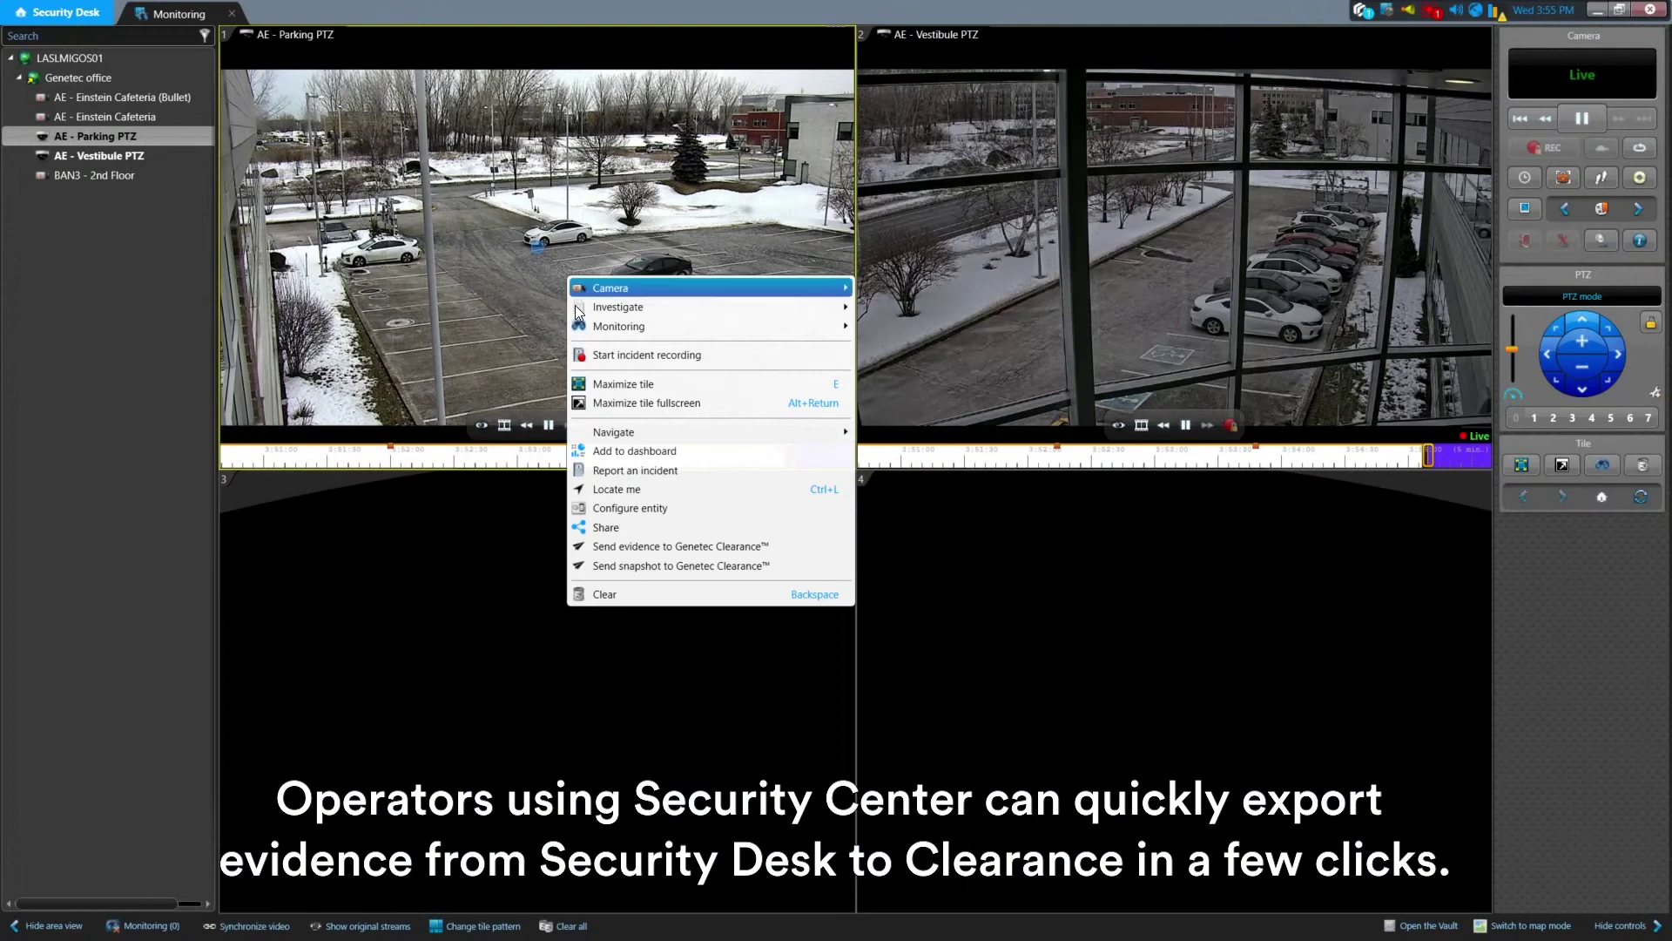
pyautogui.click(646, 549)
pyautogui.click(774, 649)
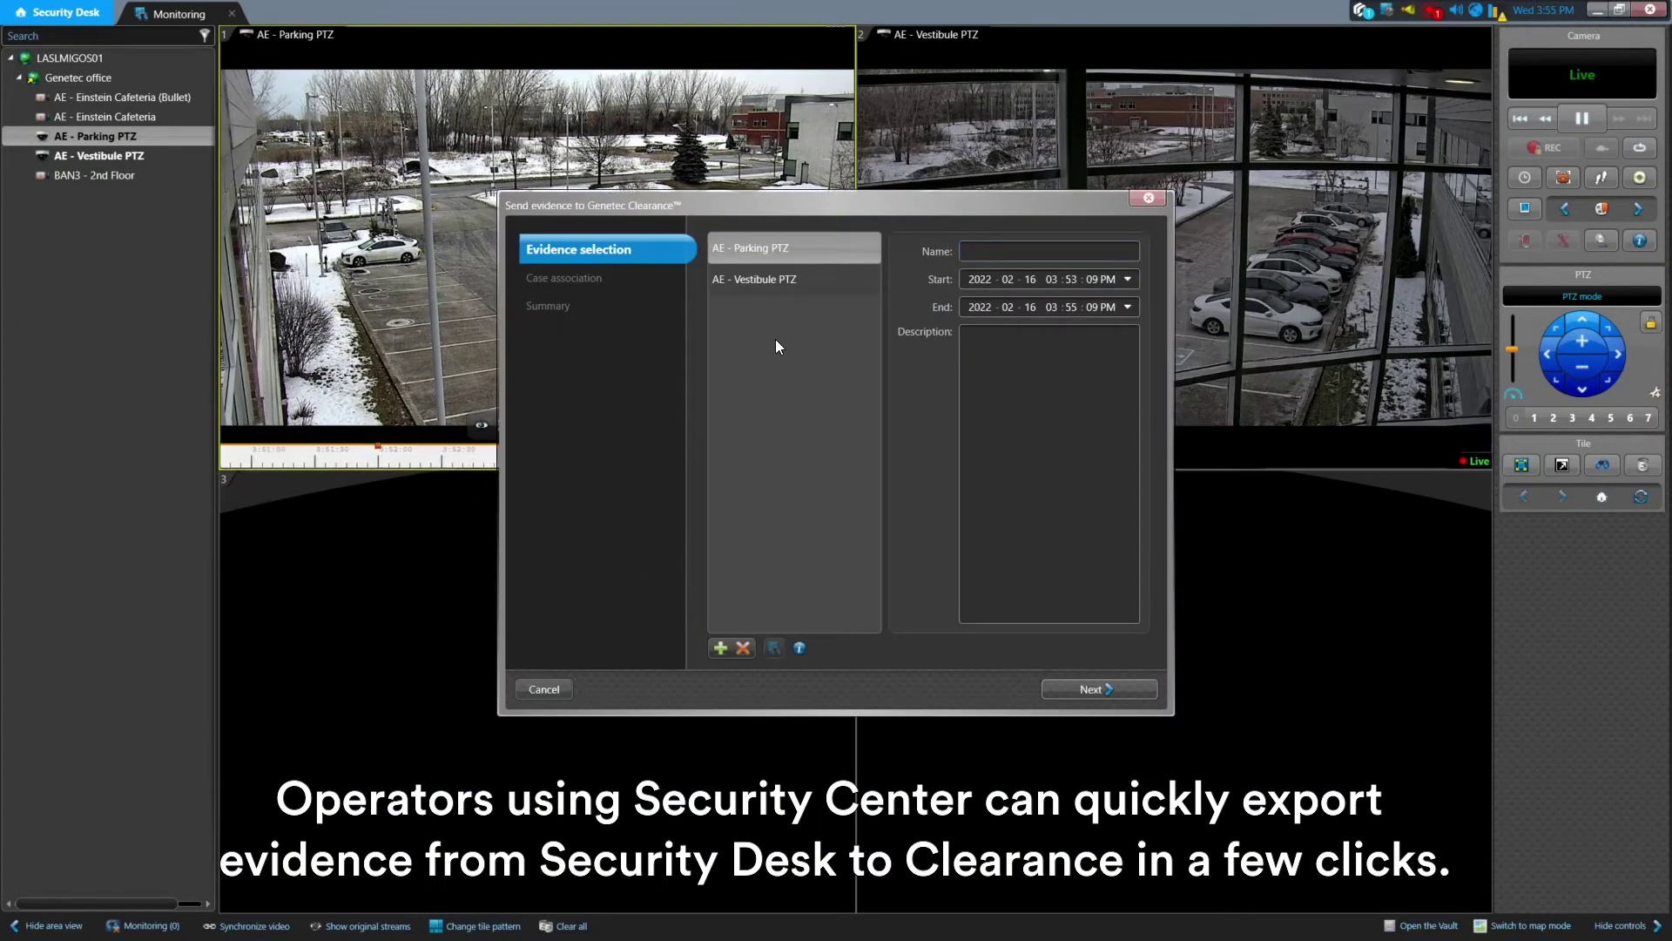
pyautogui.click(1099, 688)
pyautogui.click(784, 259)
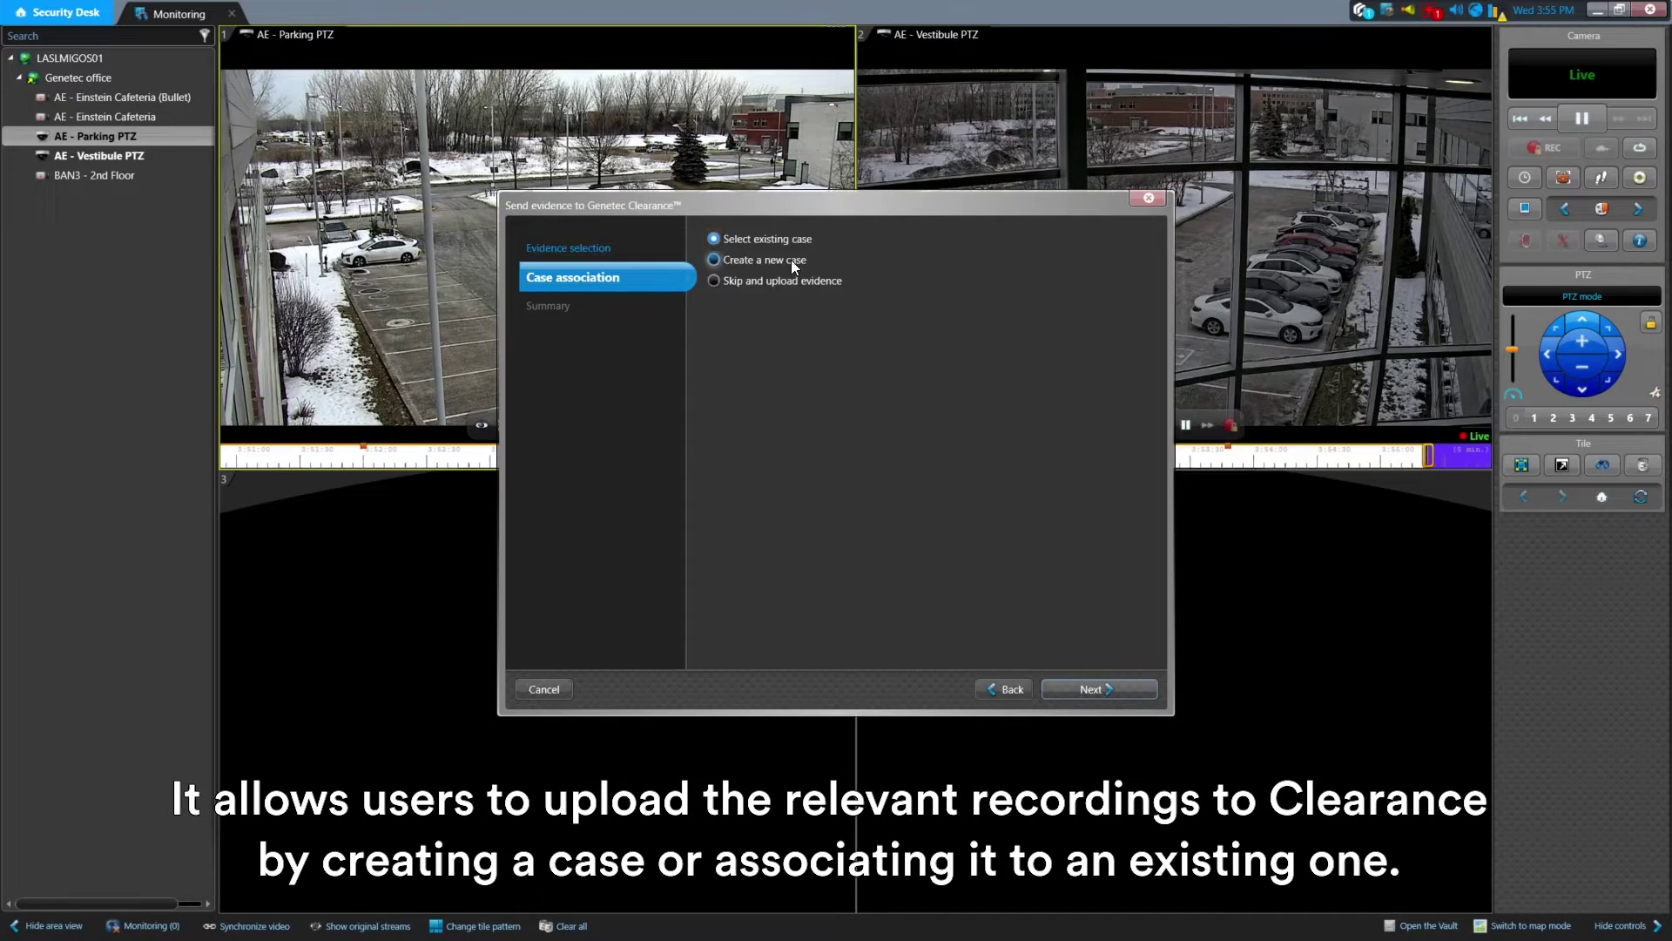
pyautogui.click(1100, 689)
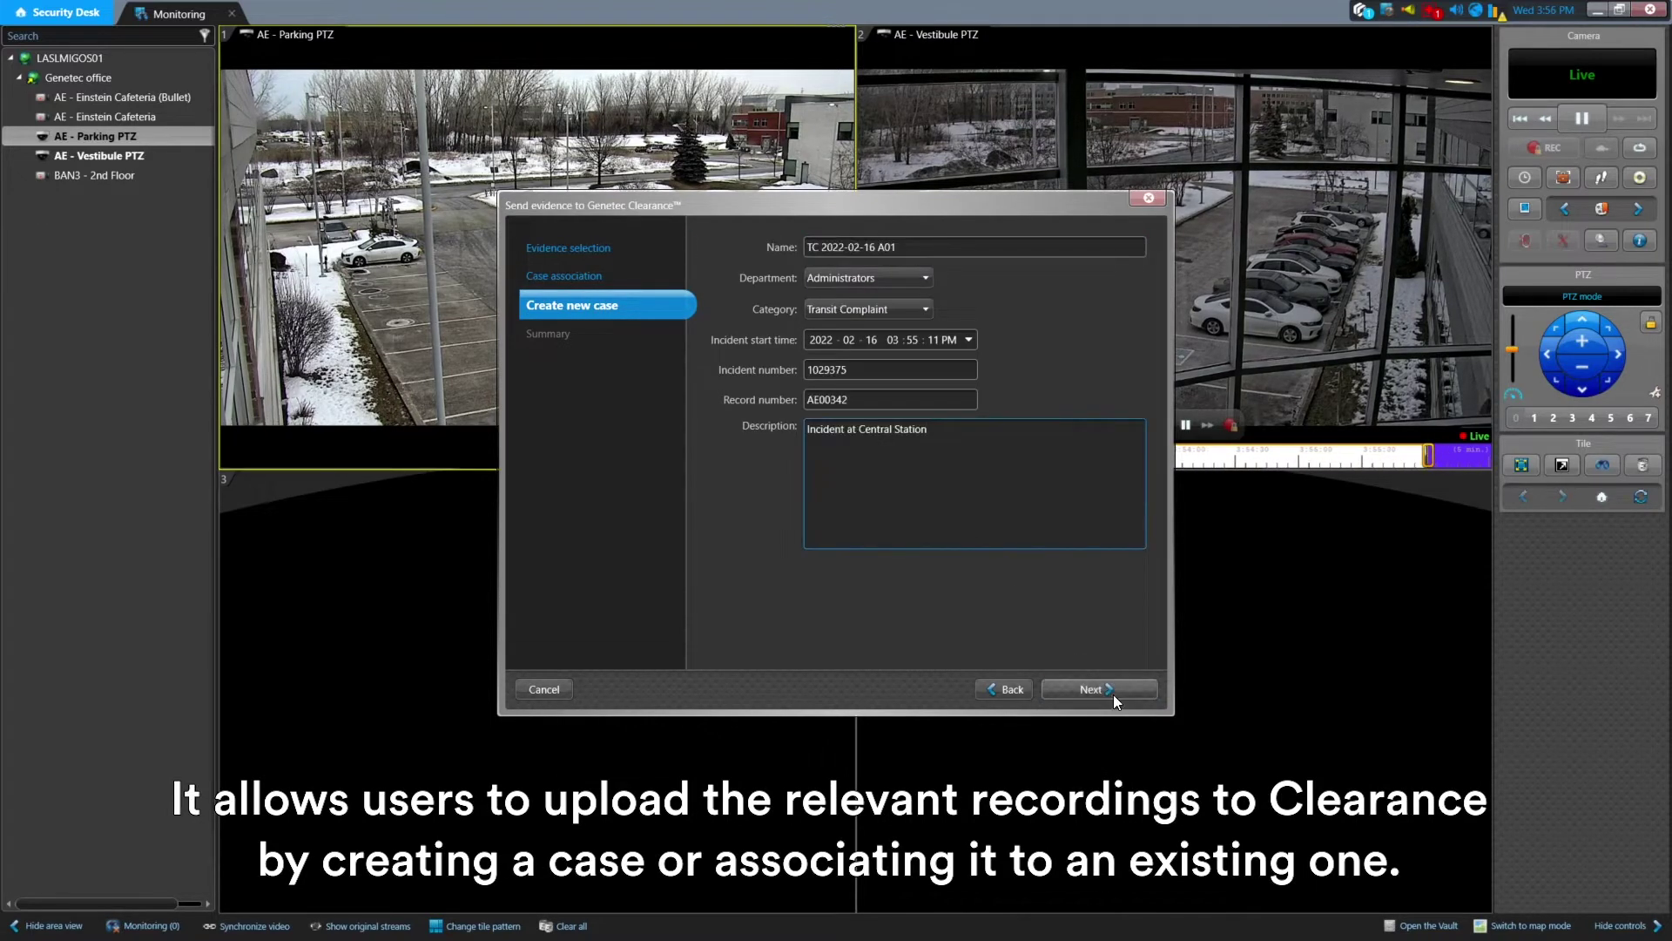
pyautogui.click(1108, 694)
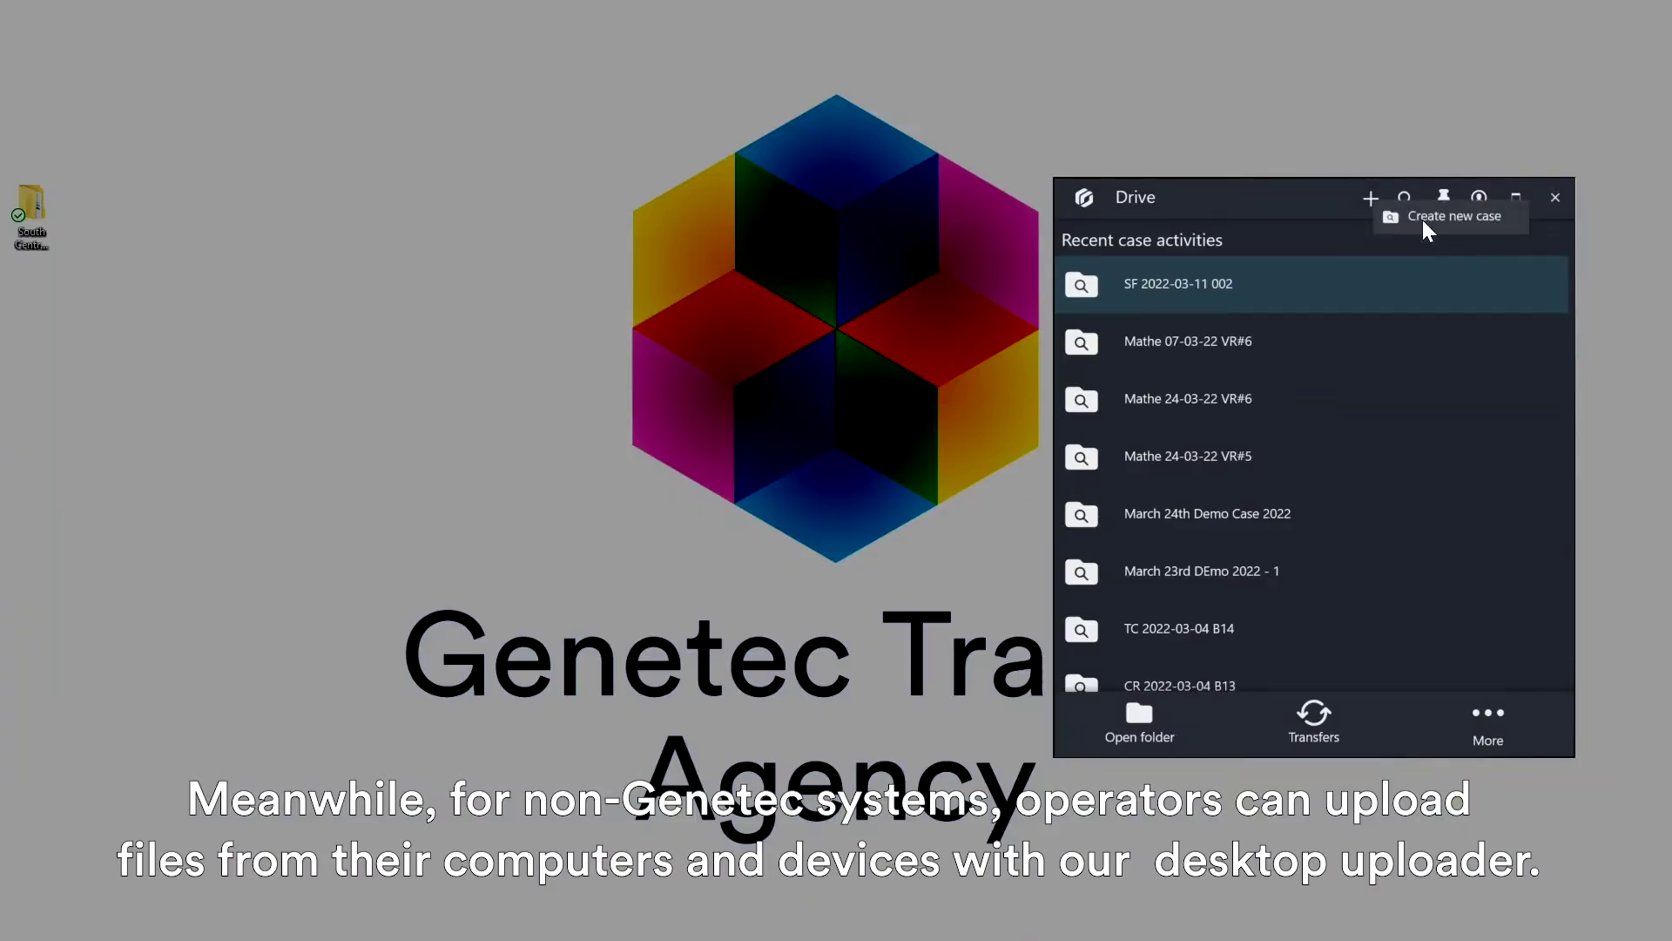
# Step: Fill in a new case with department Administrators, category Traffic Violation and incident number 117843
pyautogui.click(1370, 198)
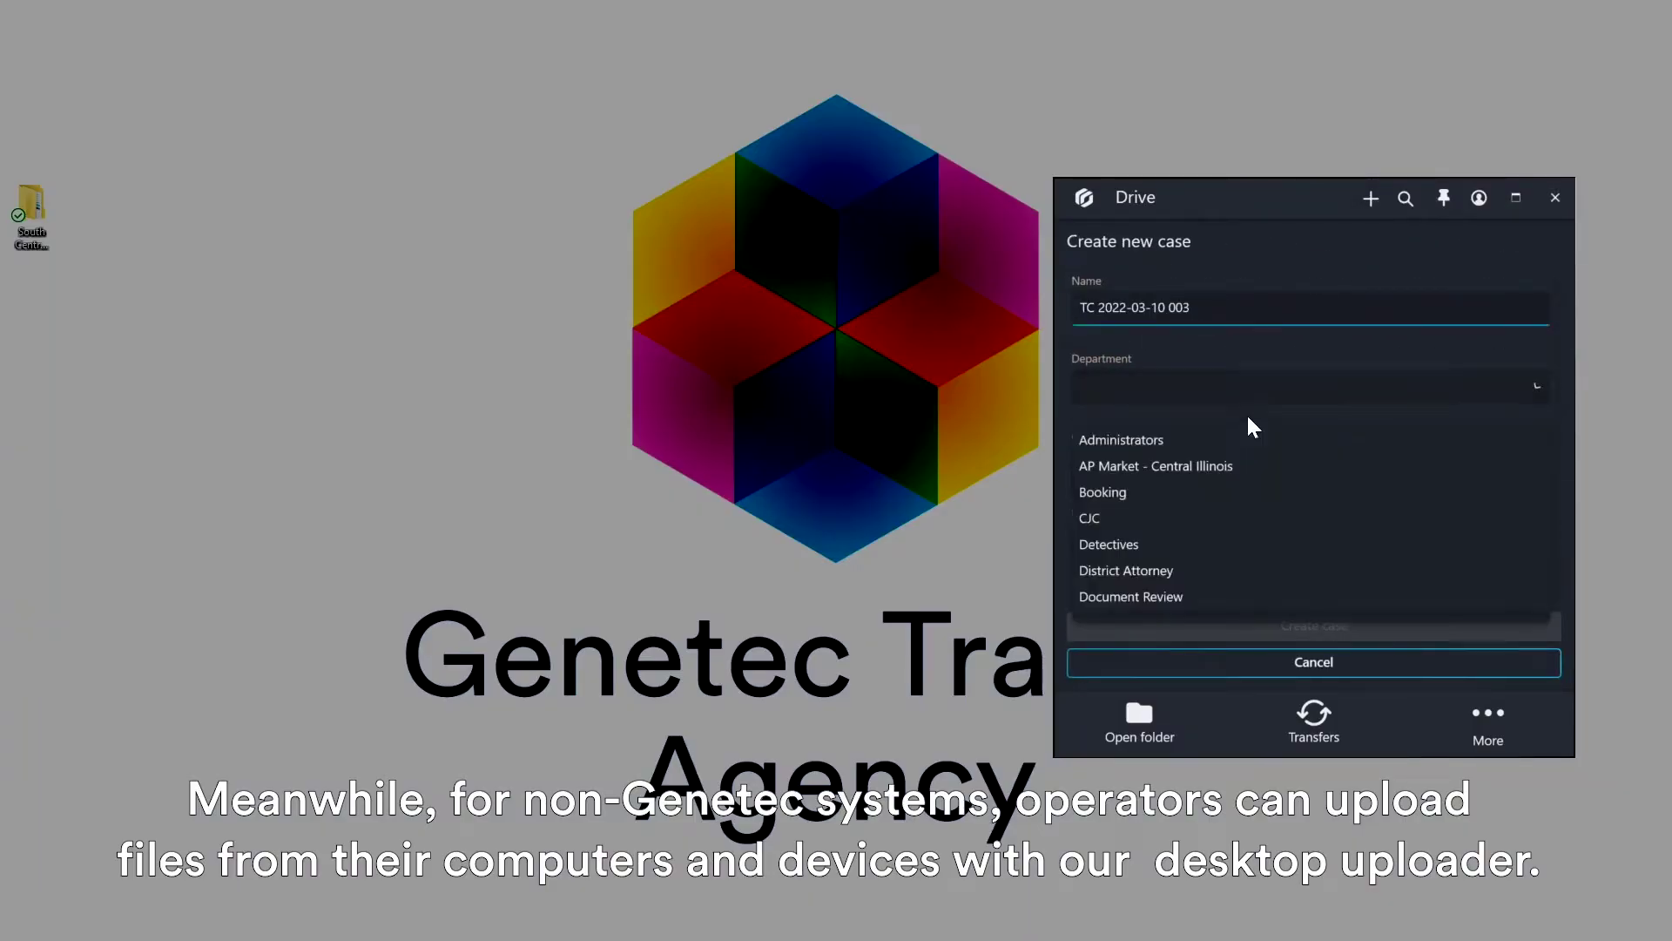
pyautogui.click(1237, 437)
pyautogui.click(1195, 479)
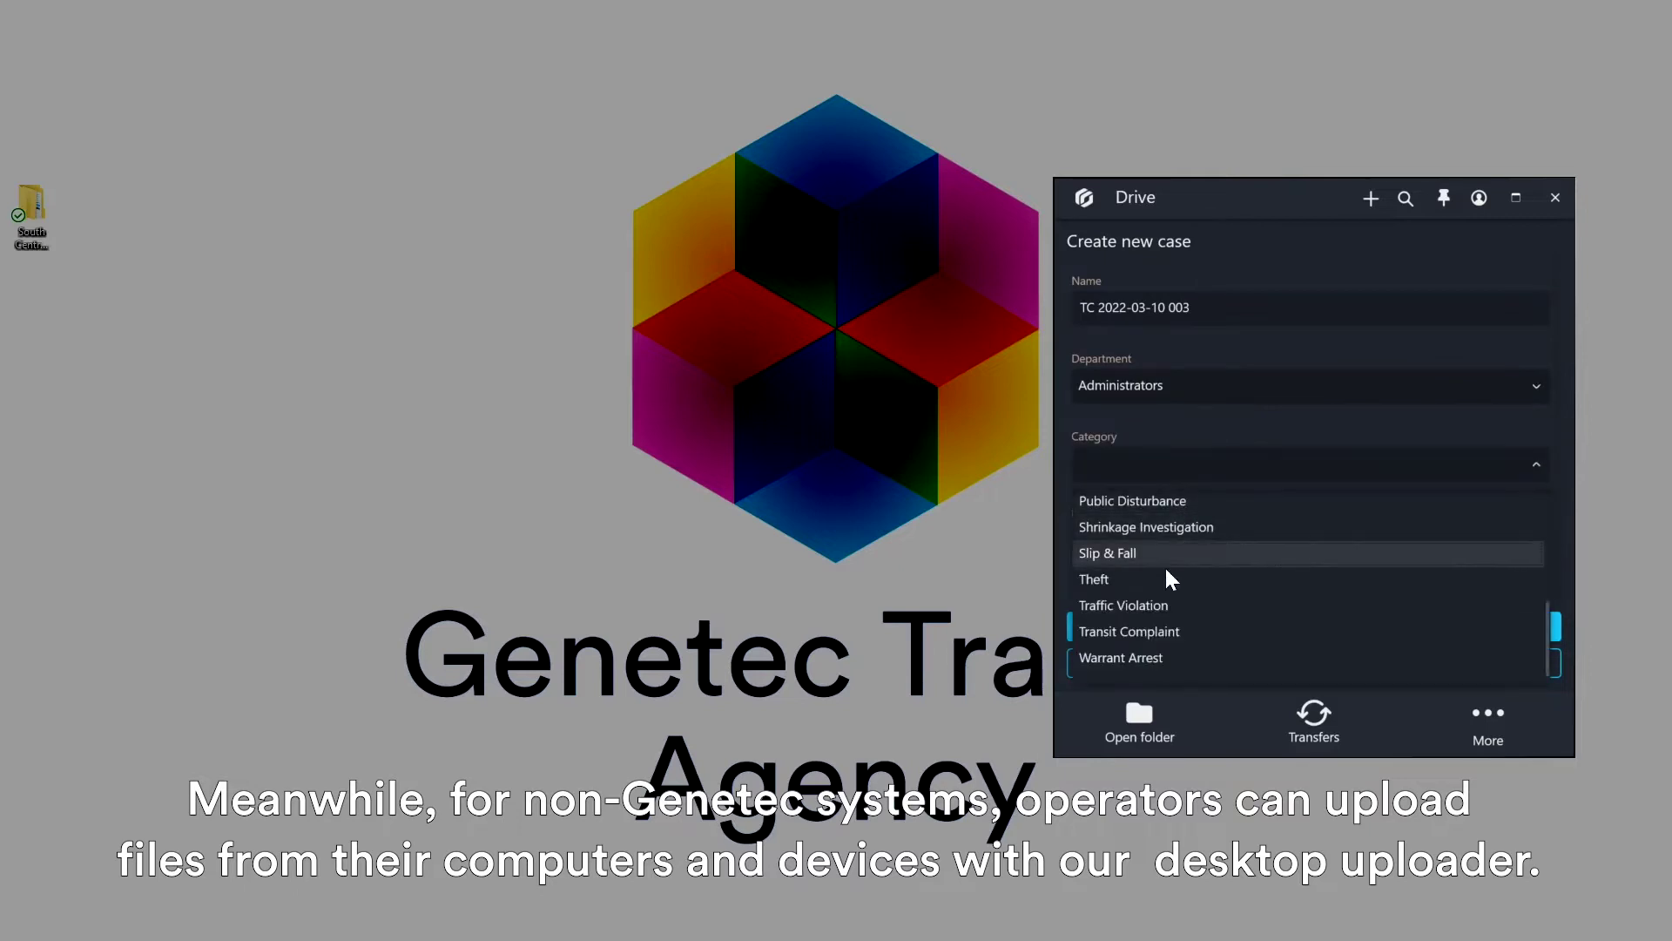
pyautogui.click(1162, 603)
pyautogui.click(1179, 545)
pyautogui.write('117843')
# Step: Create the case and drag a file into its local folder for upload
pyautogui.click(1262, 627)
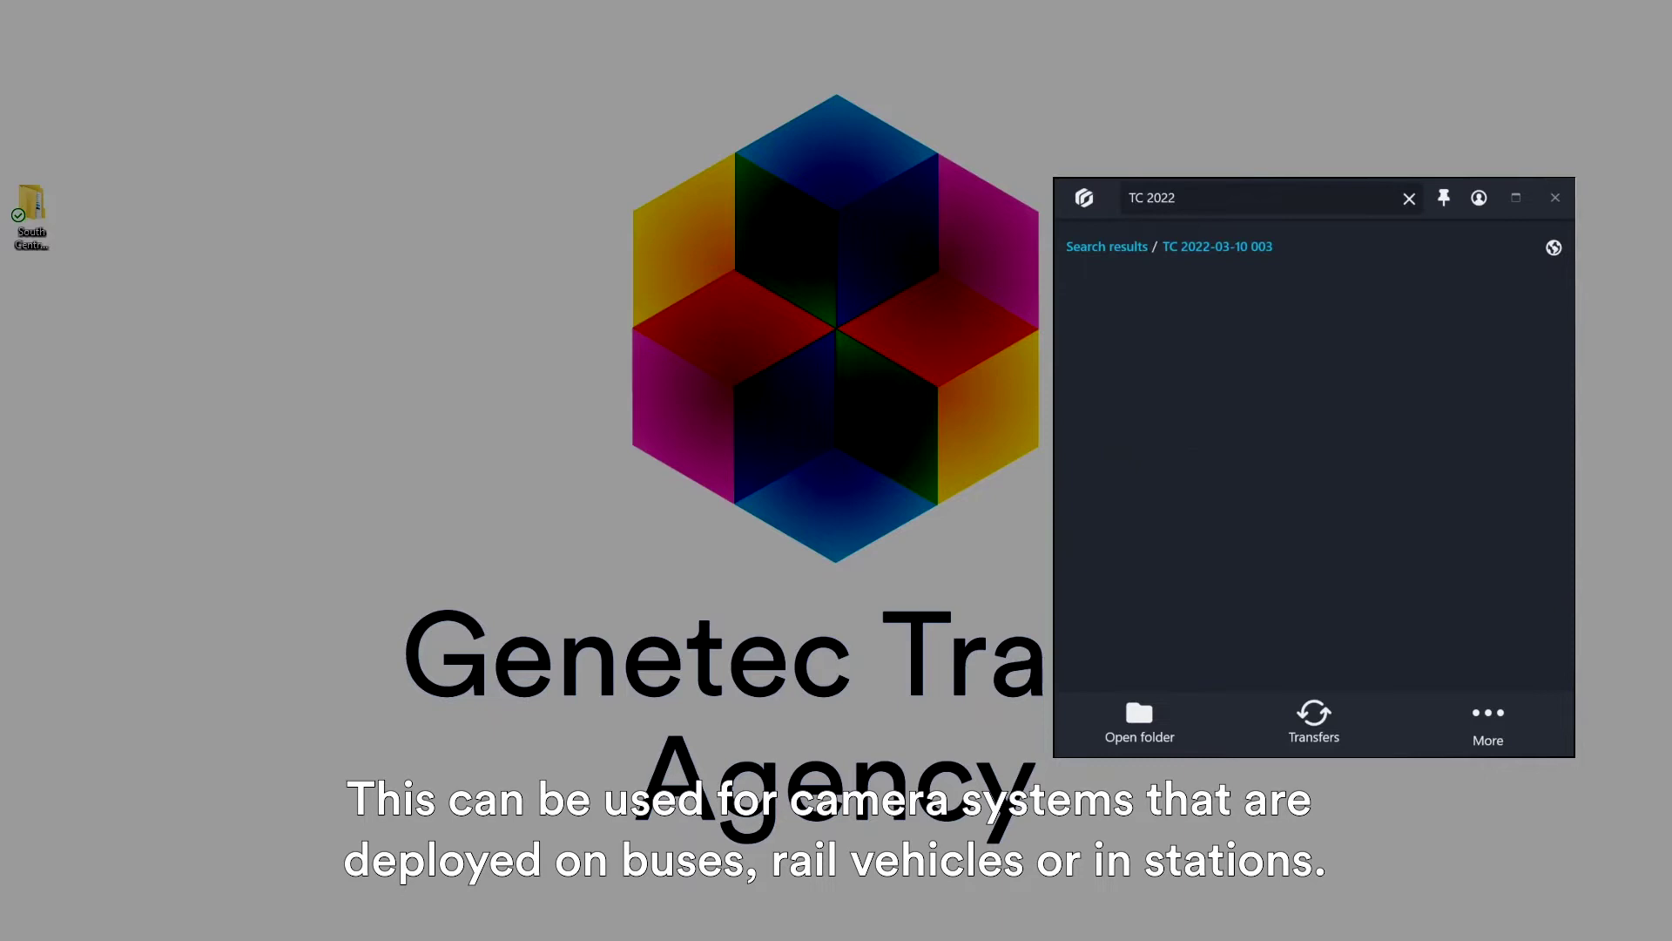
pyautogui.click(1175, 737)
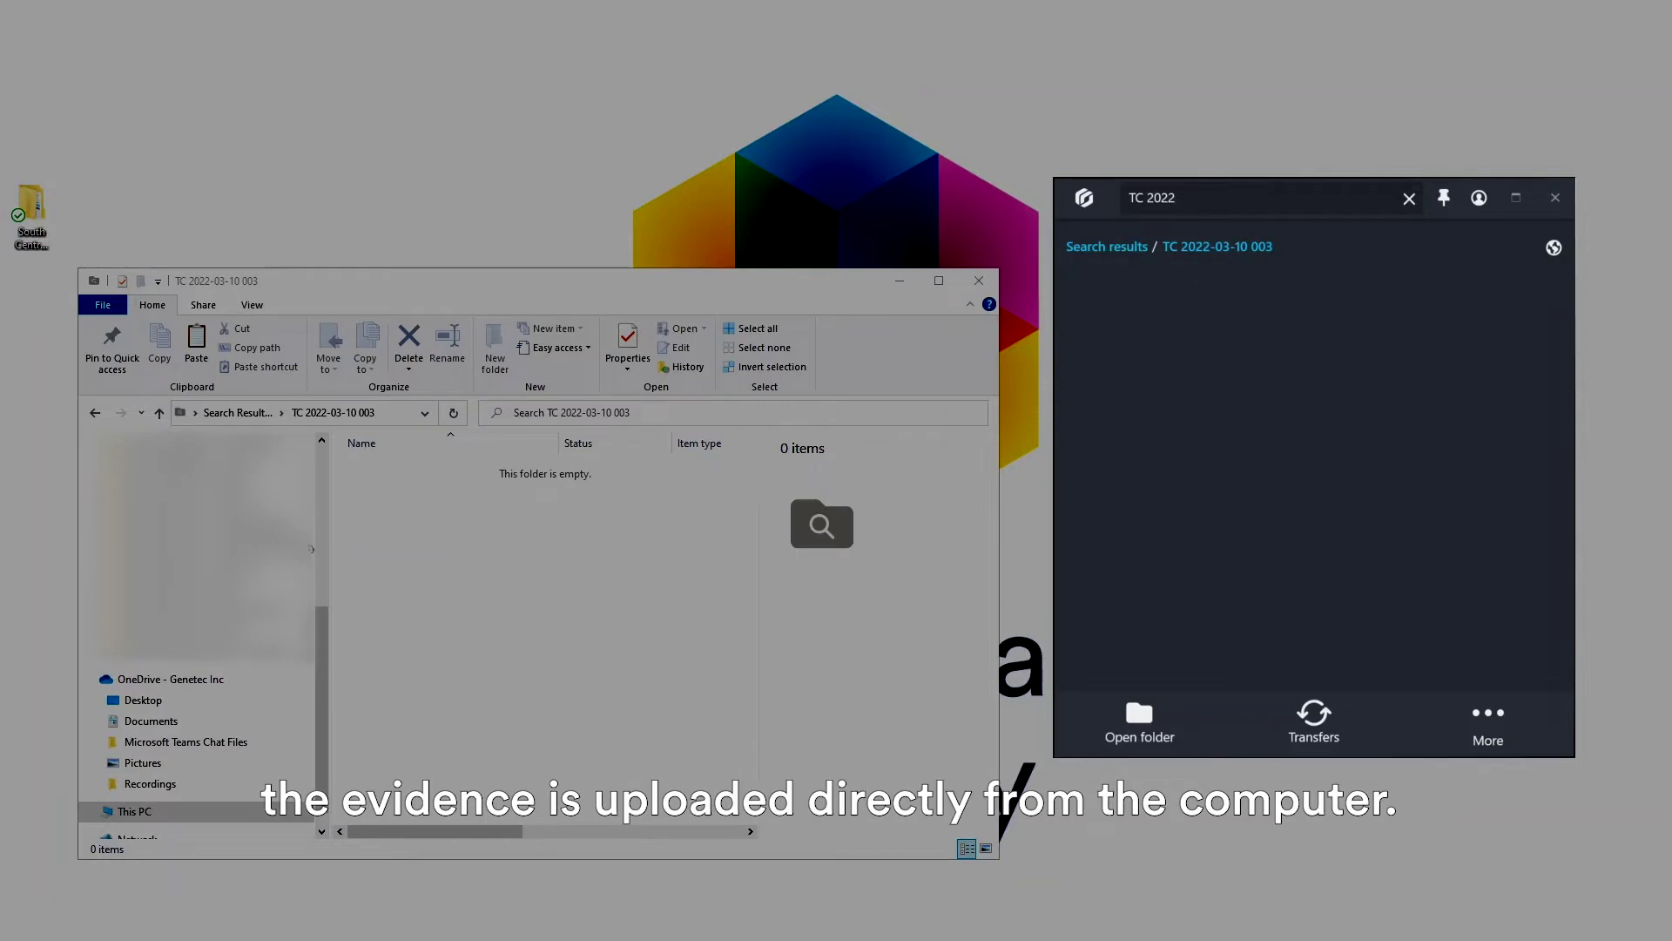
pyautogui.moveTo(1605, 534); pyautogui.dragTo(504, 597)
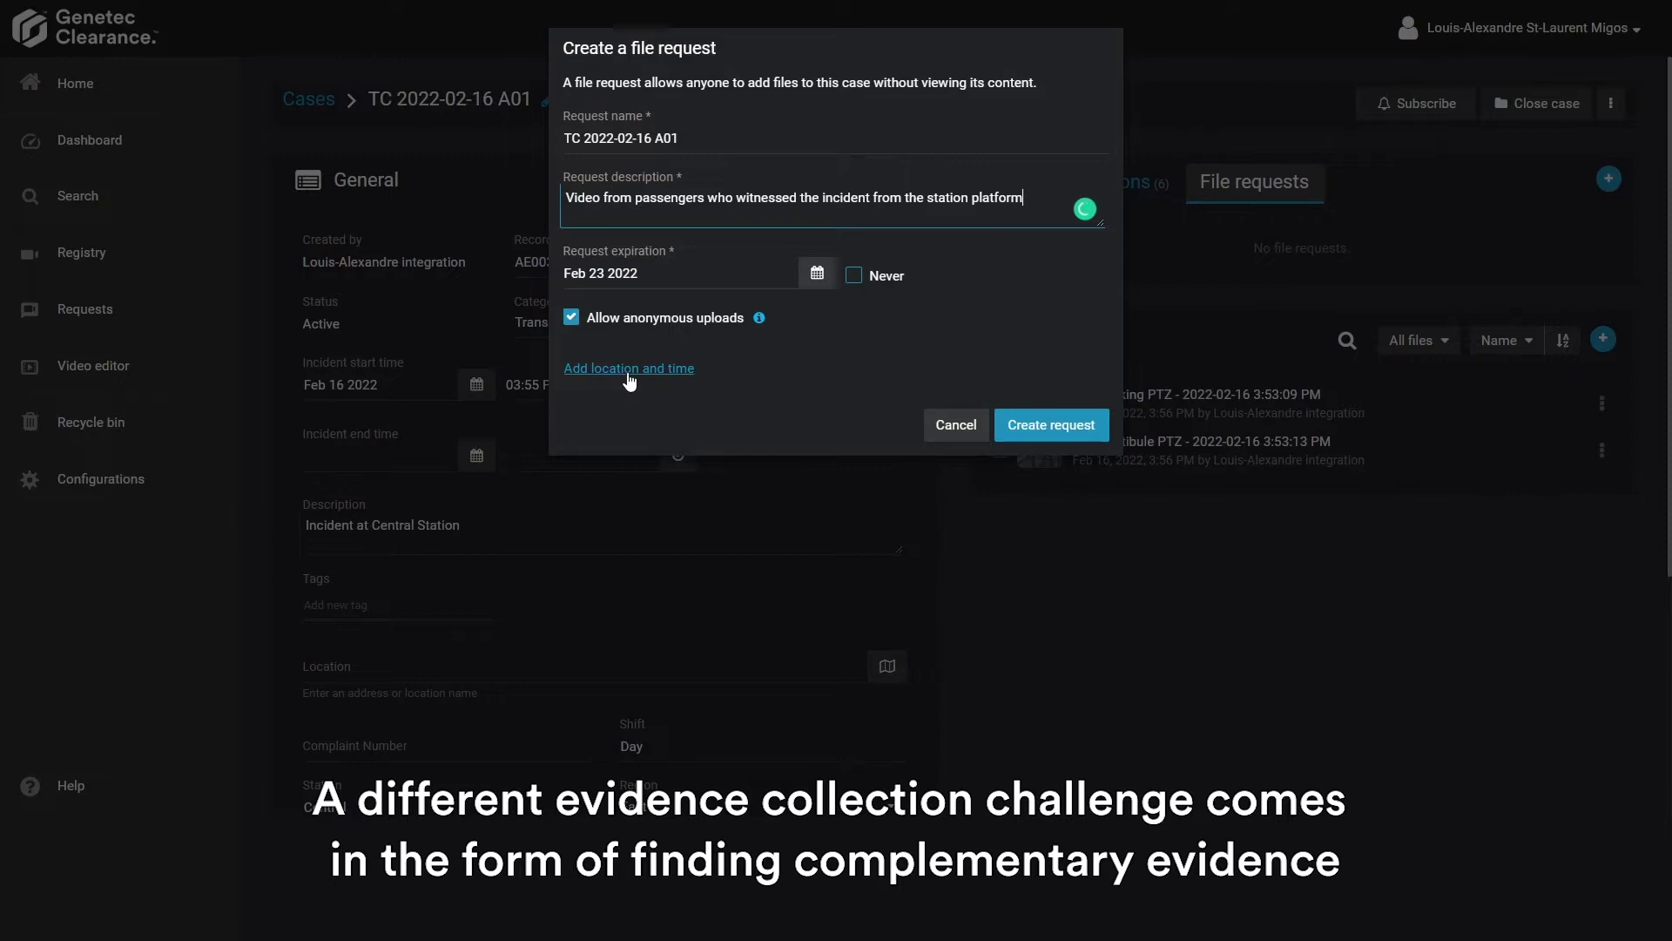
# Step: Add a passenger witness video file request with an incident end date of Feb 16 2022
pyautogui.click(670, 370)
pyautogui.click(741, 455)
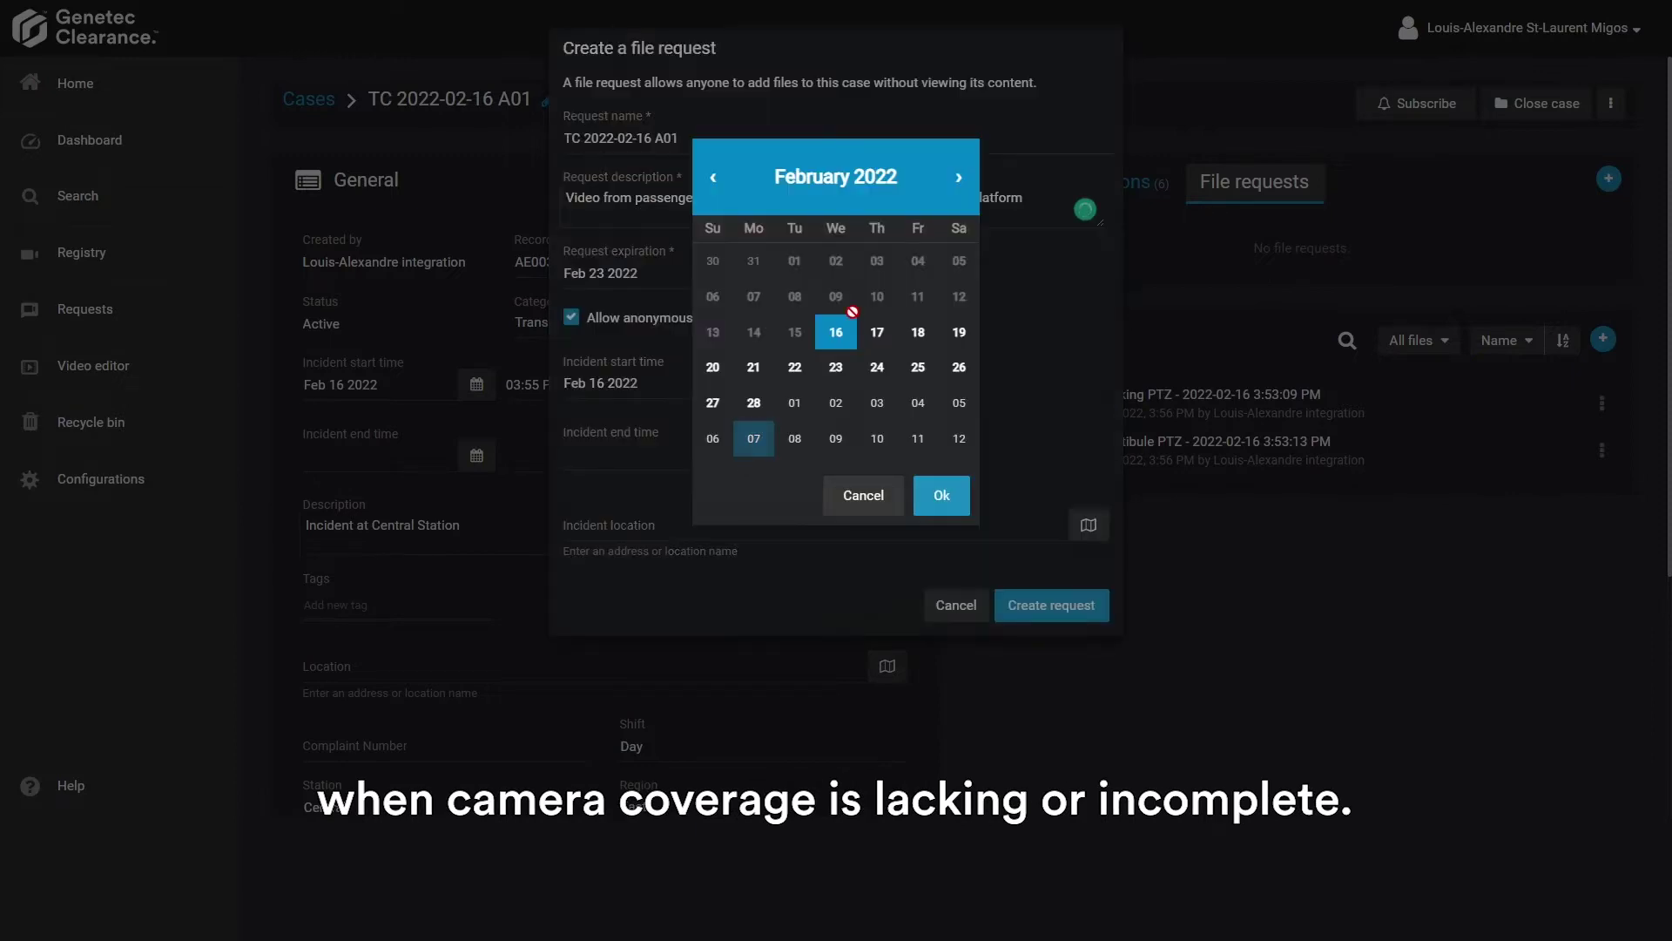
pyautogui.click(942, 493)
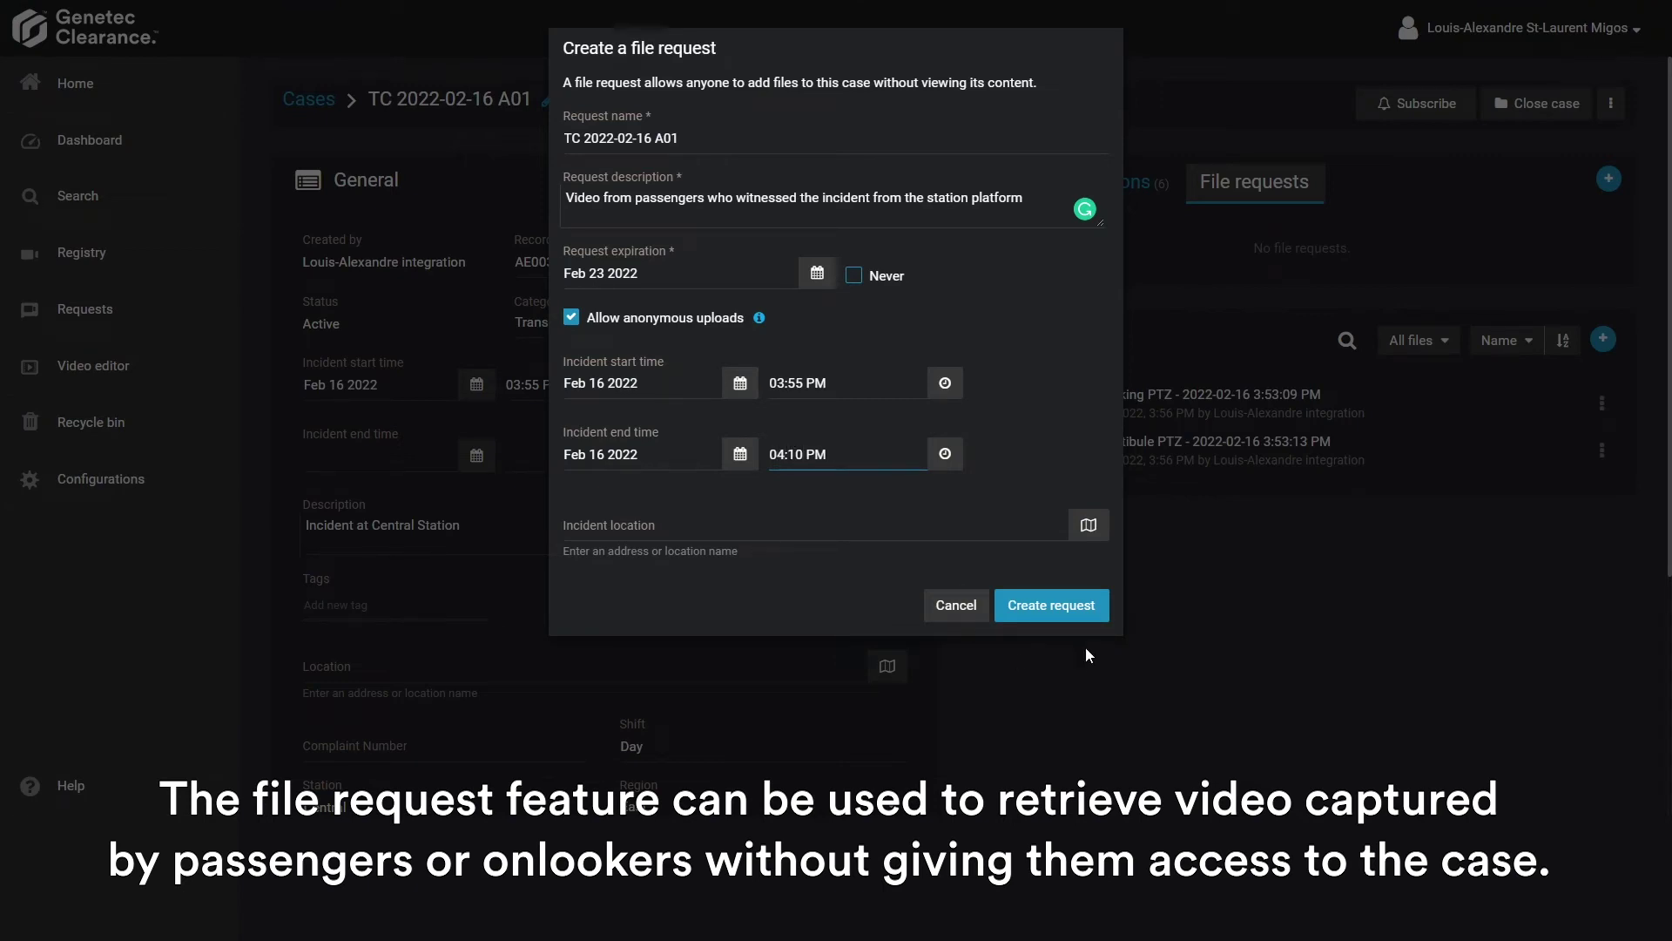
pyautogui.click(1064, 603)
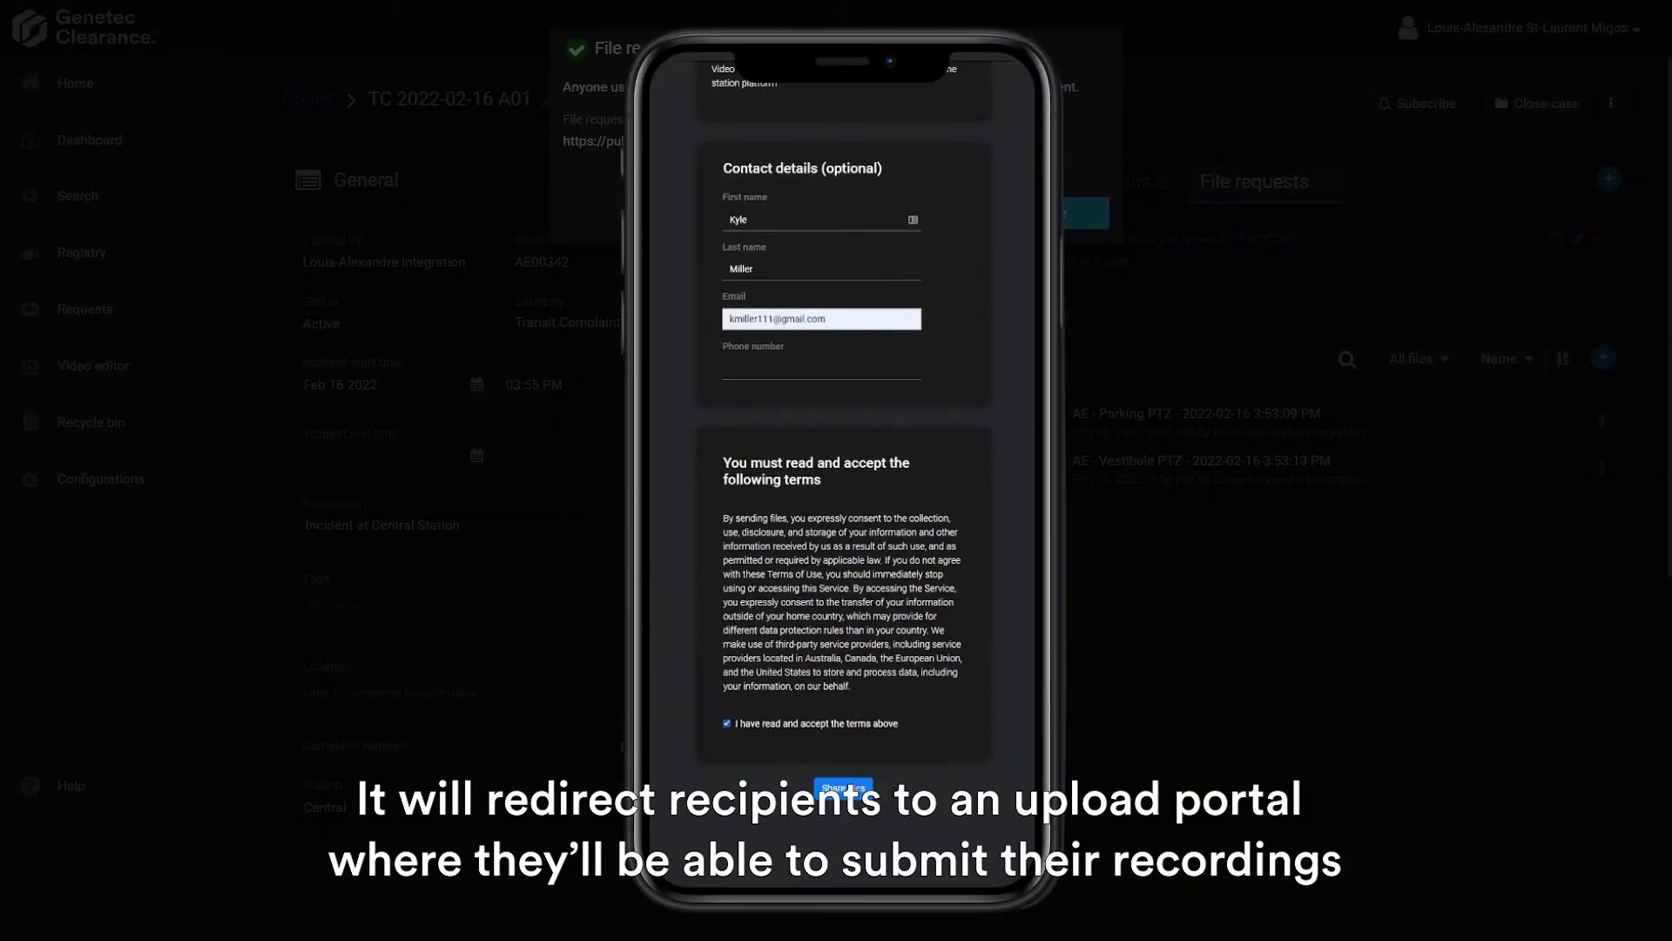
pyautogui.click(843, 787)
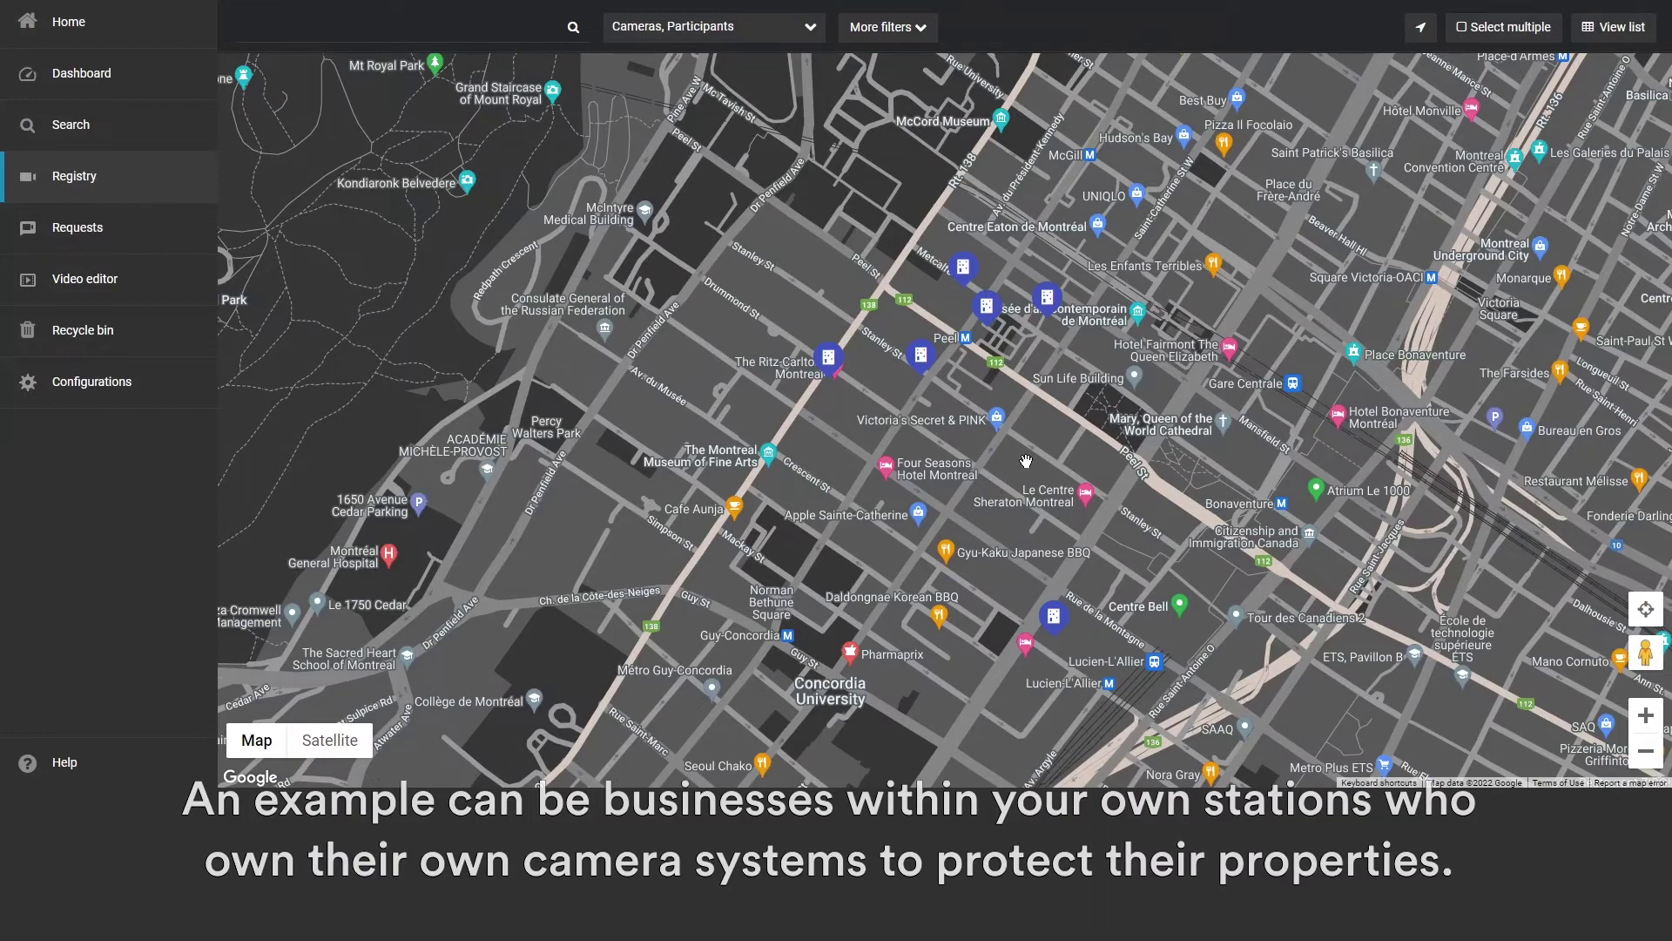
# Step: Show the Metro Corner Store camera's details, including its 14 days of stored video
pyautogui.click(986, 310)
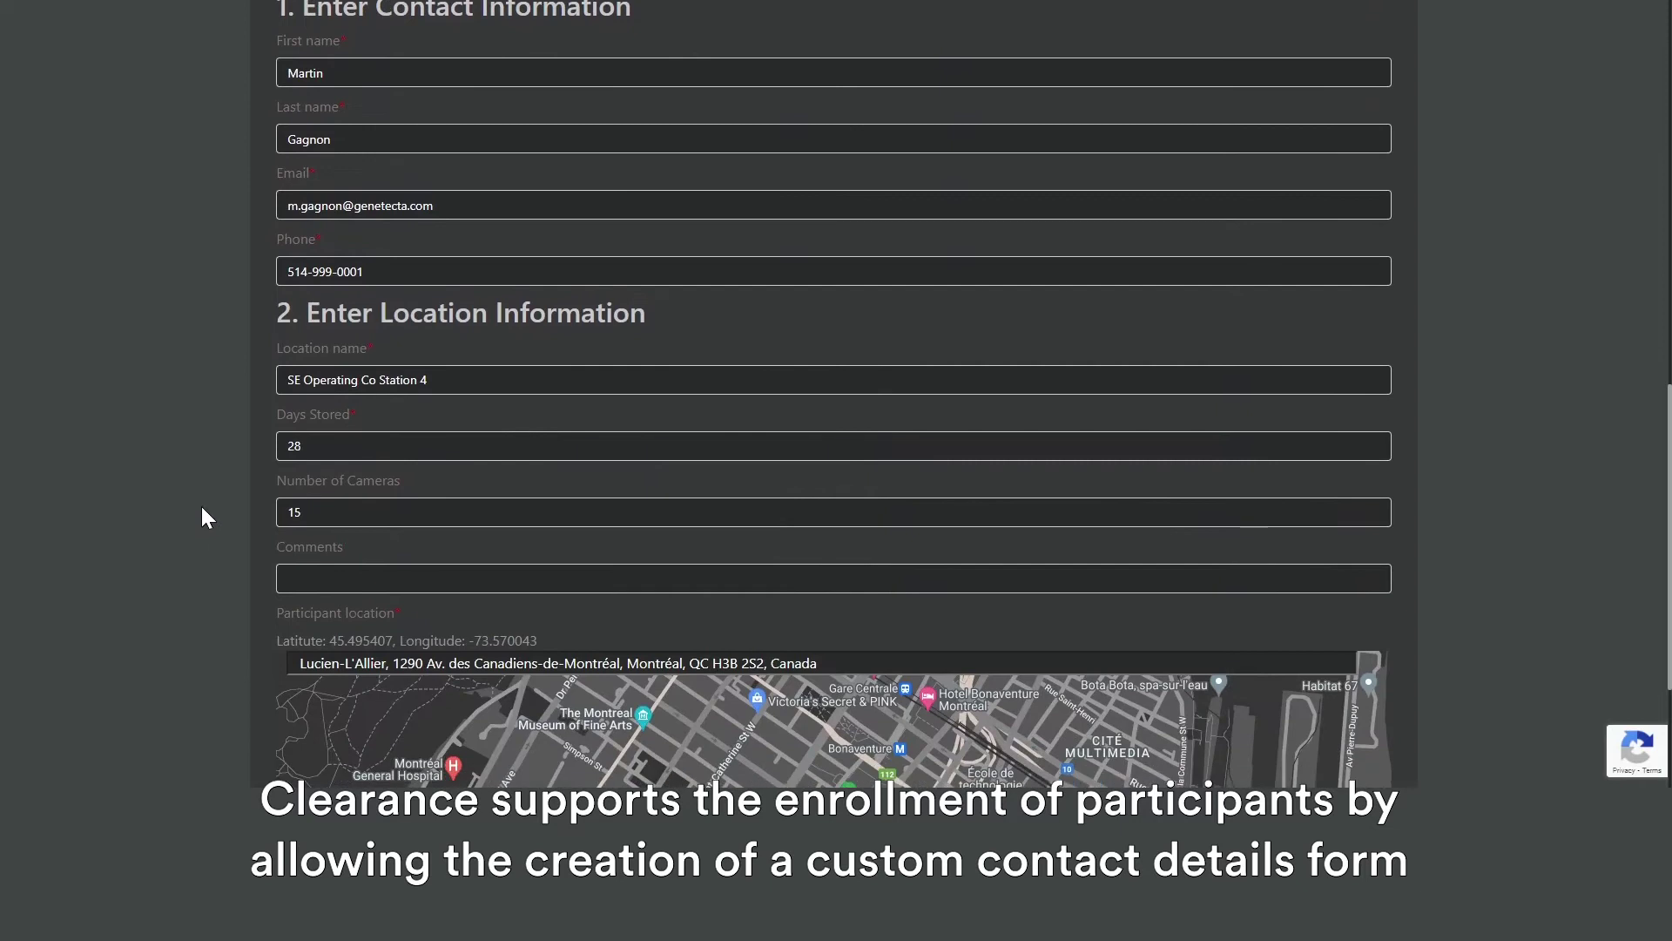
pyautogui.scroll(-2, 216, 498)
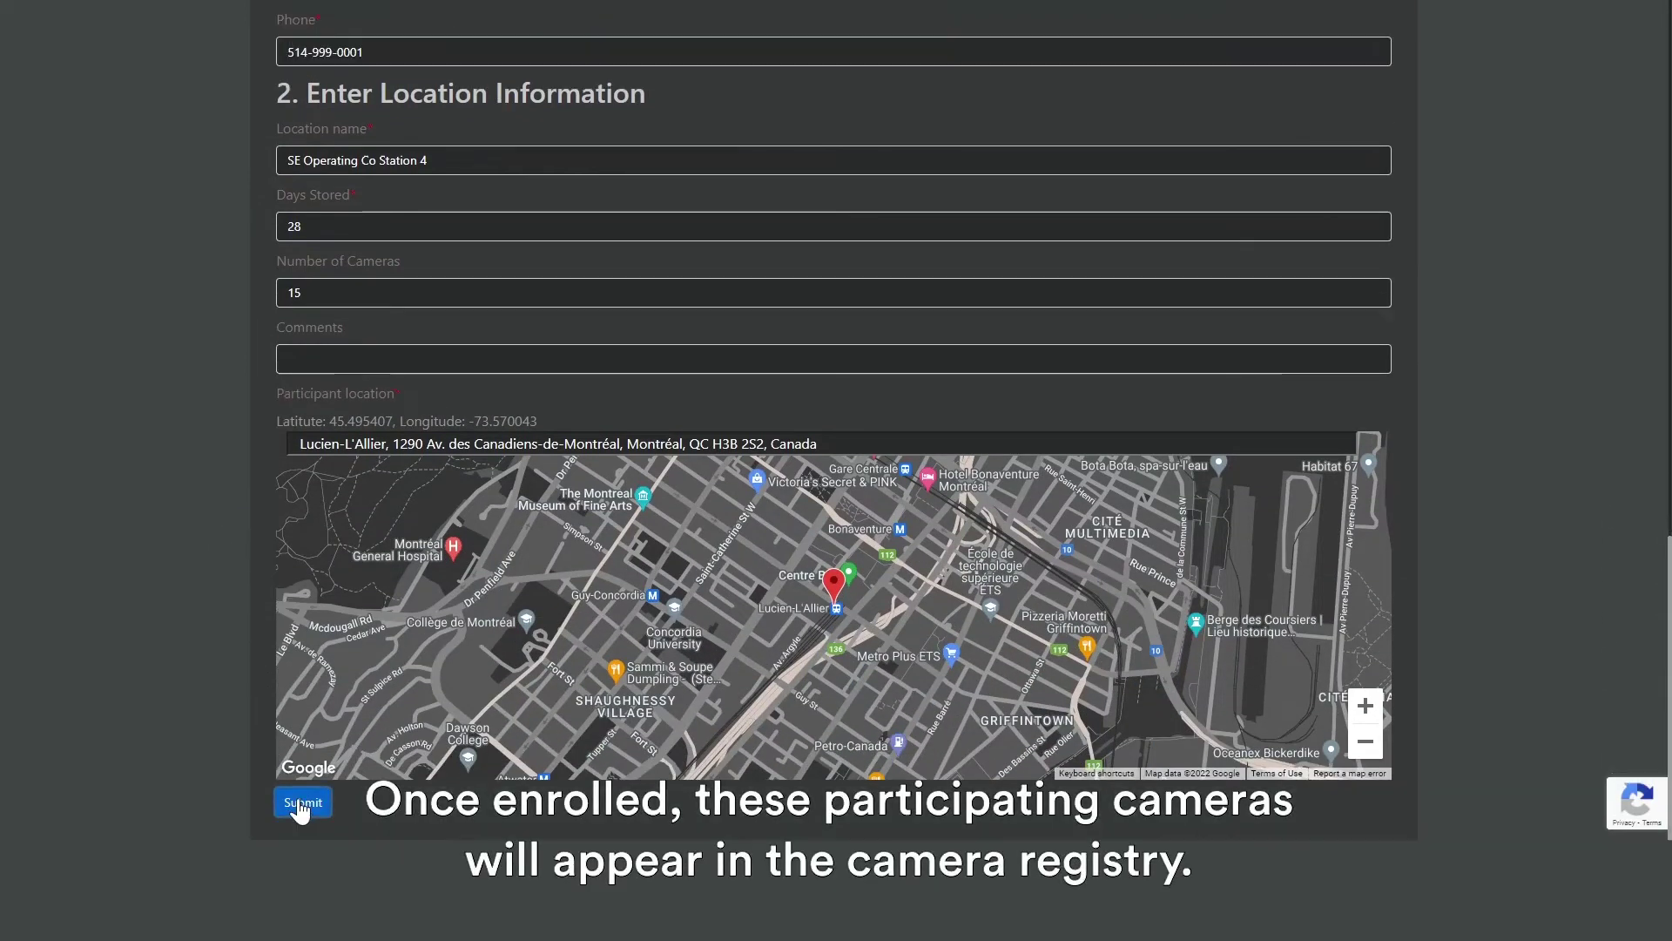
# Step: Review and submit the SE Operating Co Station 4 registration with 15 cameras and 28 days
pyautogui.click(301, 757)
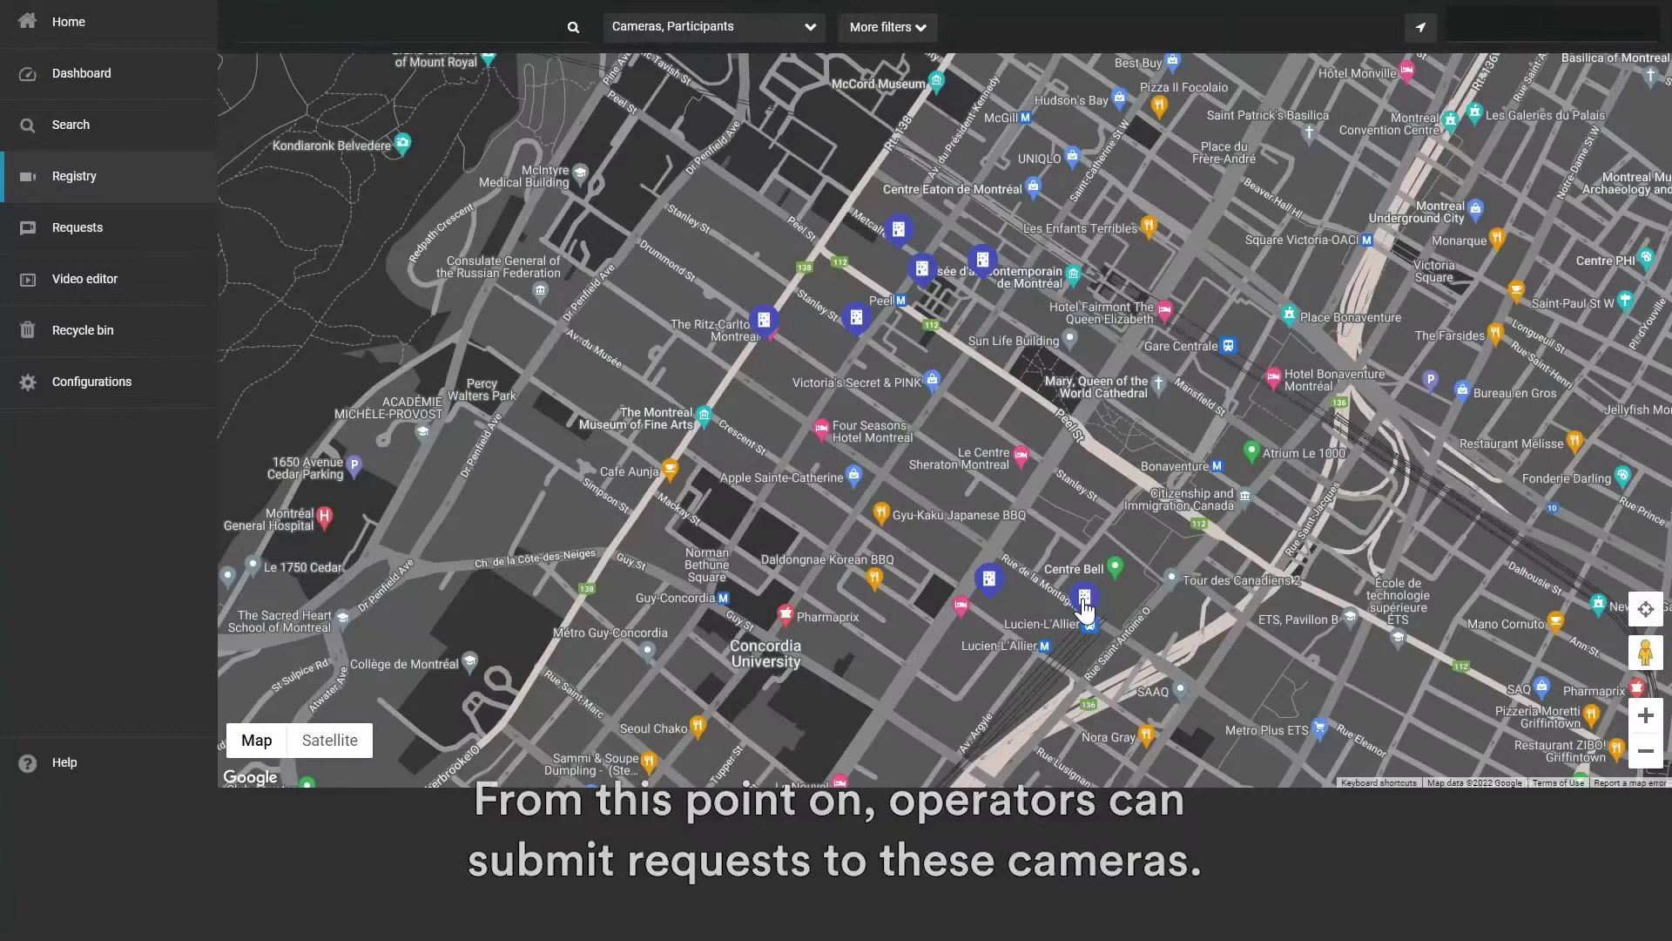
# Step: Send the Station 4 camera a Corporate Request video request in the Assault category
pyautogui.click(1085, 600)
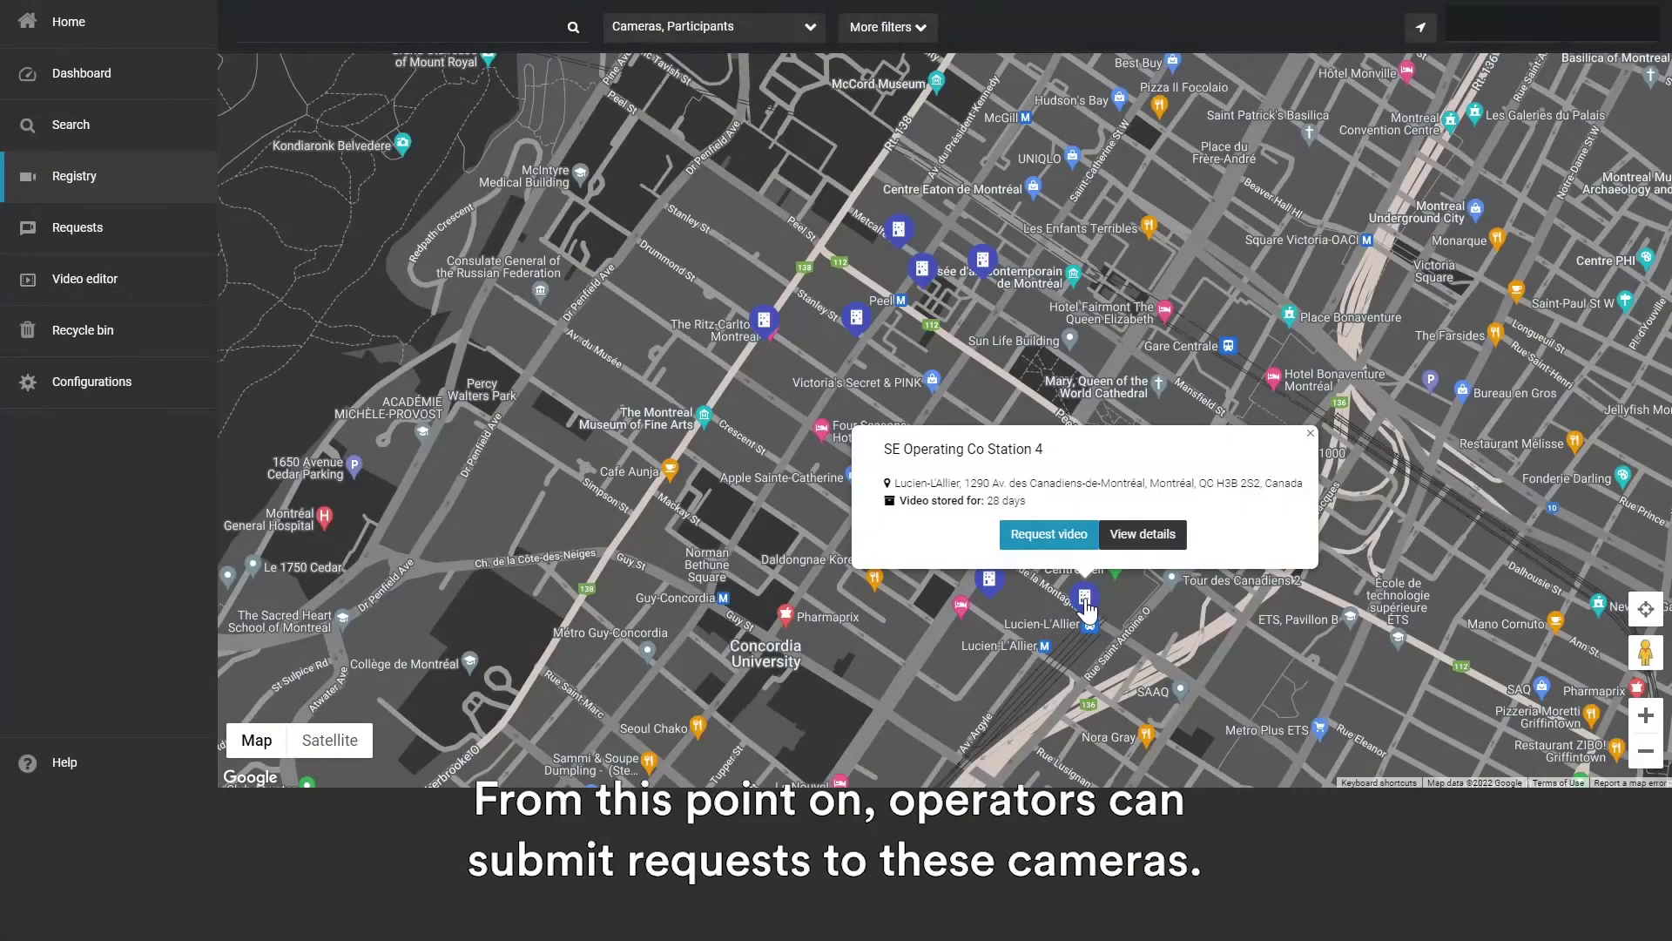
pyautogui.click(1060, 538)
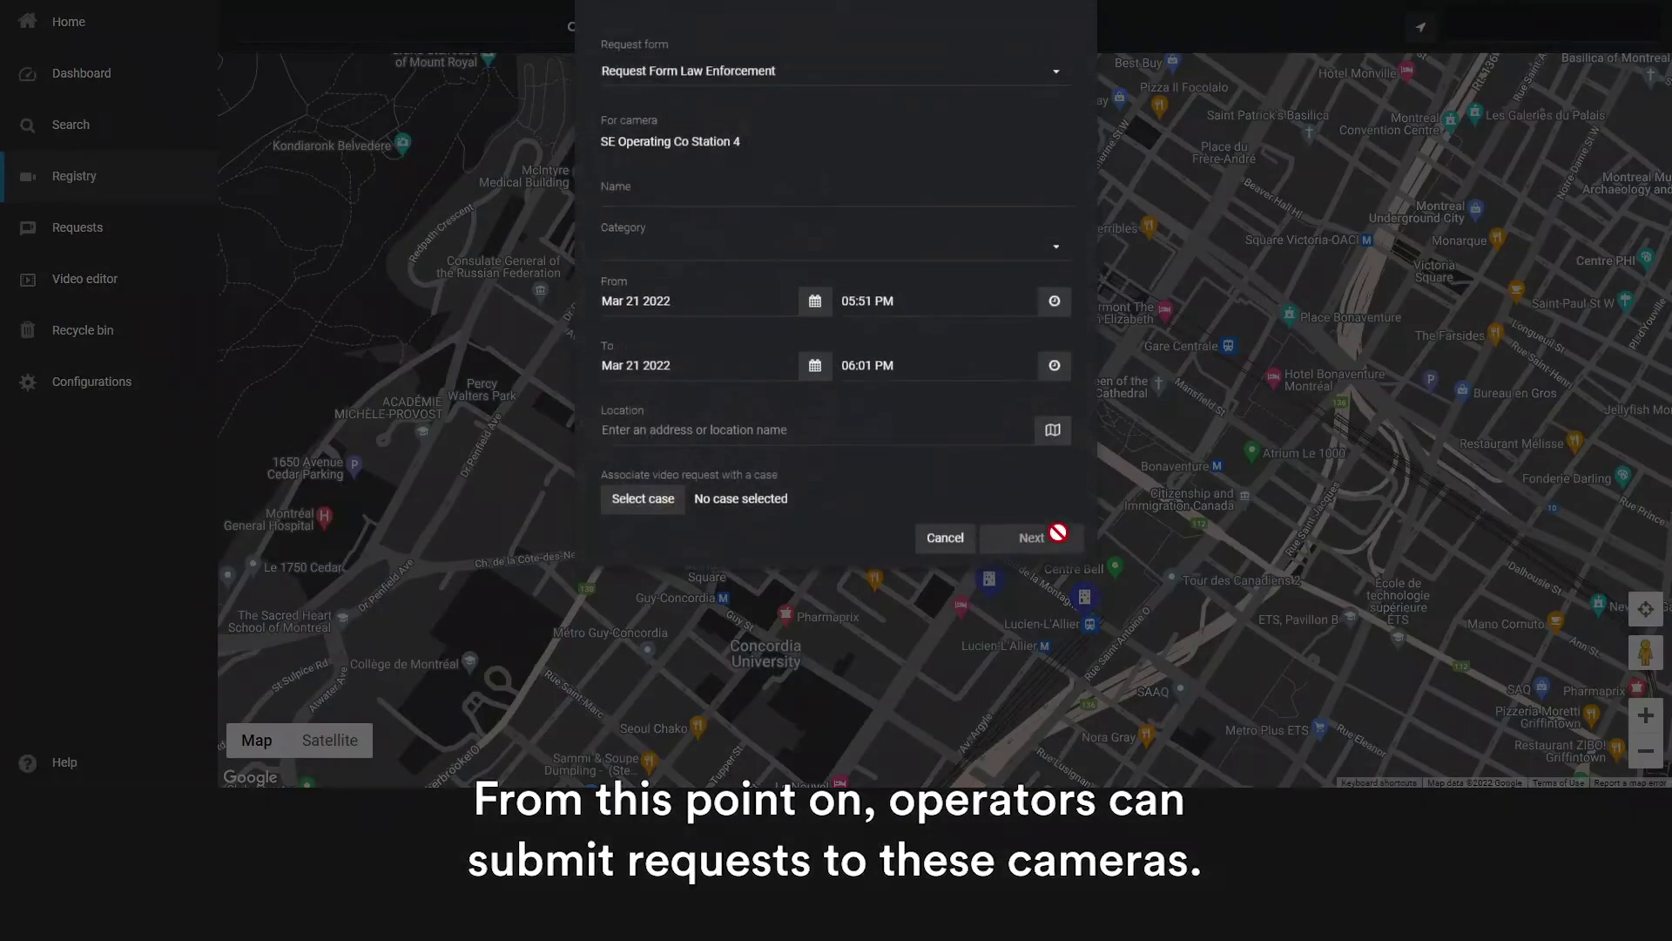
pyautogui.click(1027, 87)
pyautogui.click(929, 177)
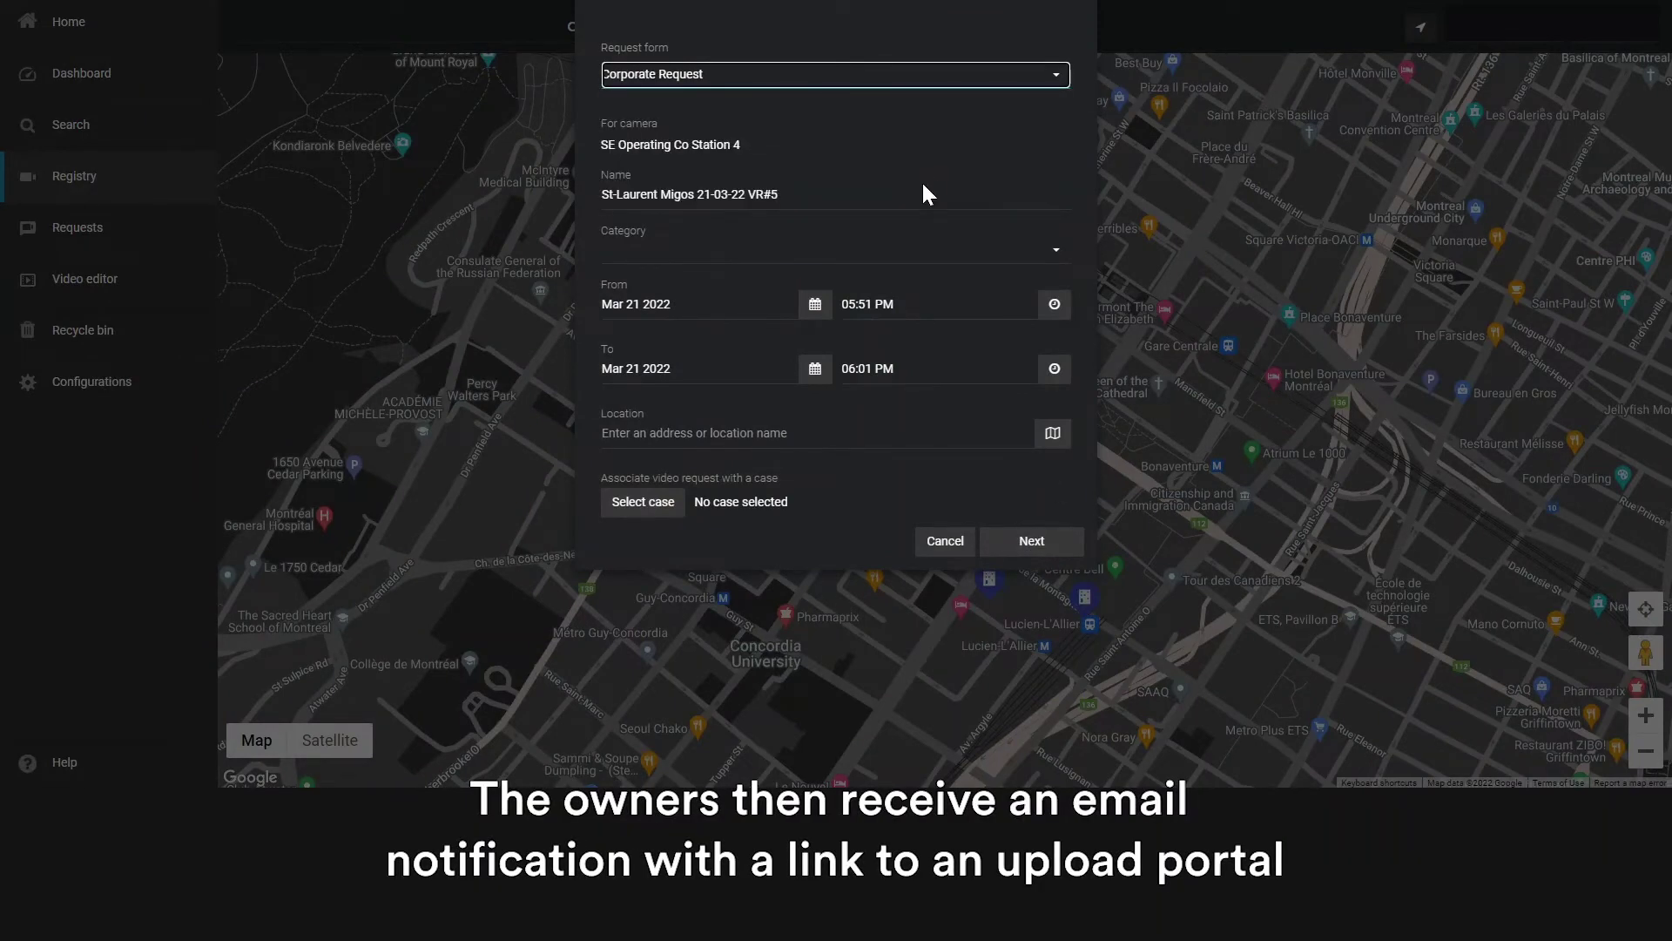
pyautogui.click(854, 253)
pyautogui.click(847, 321)
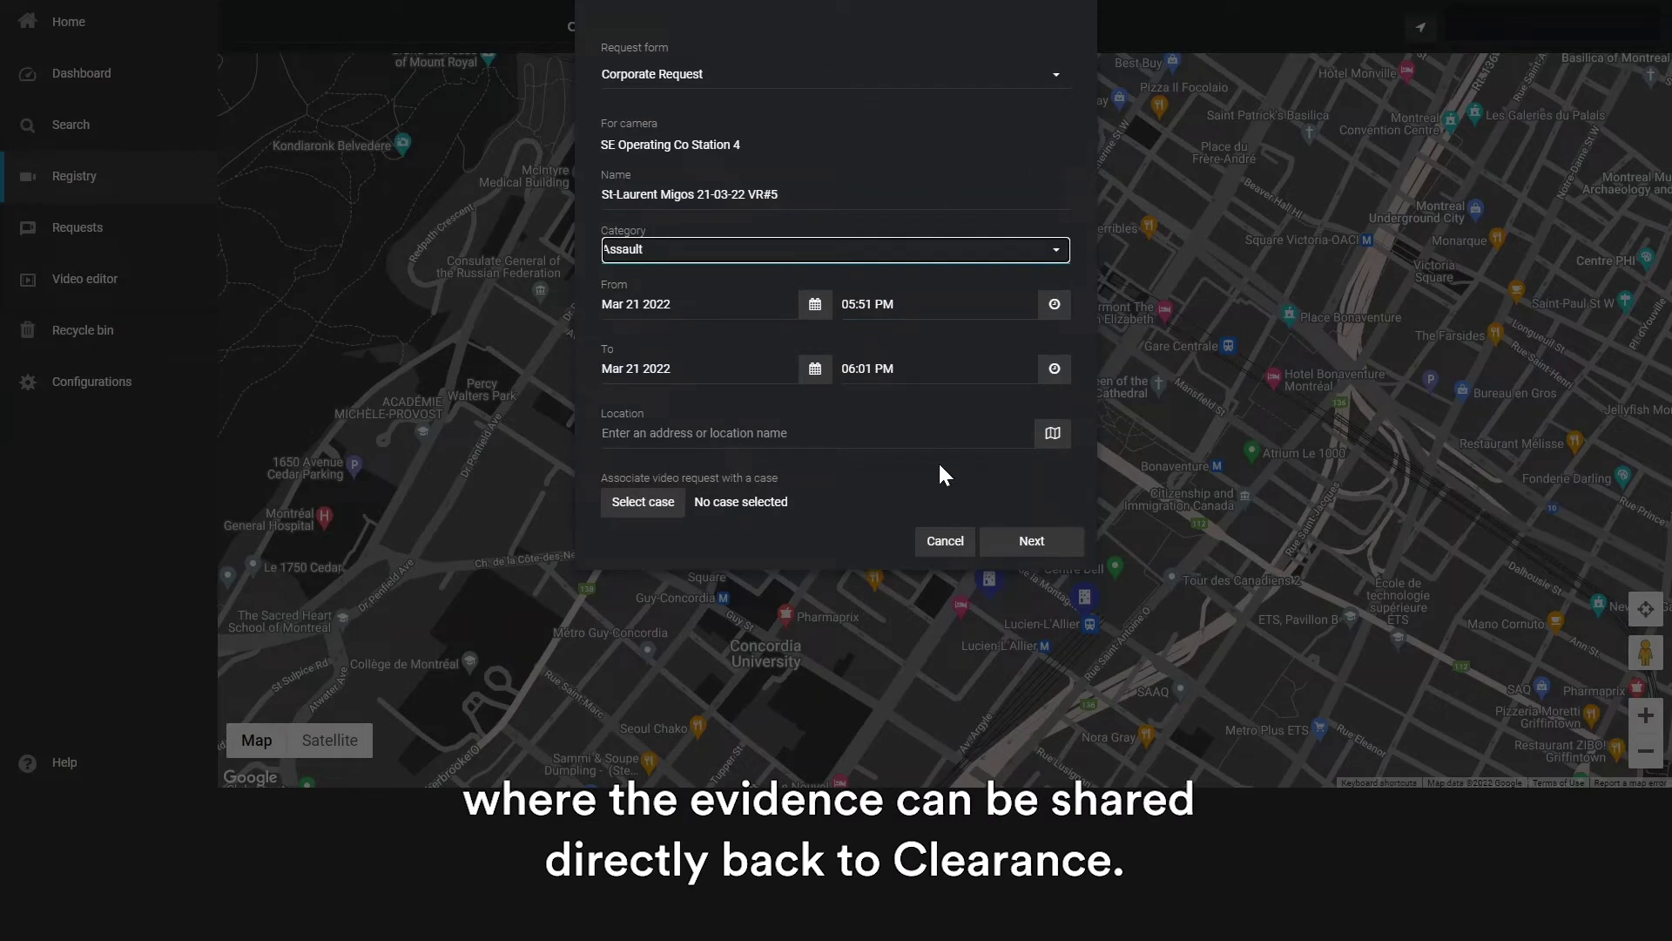
pyautogui.click(1032, 541)
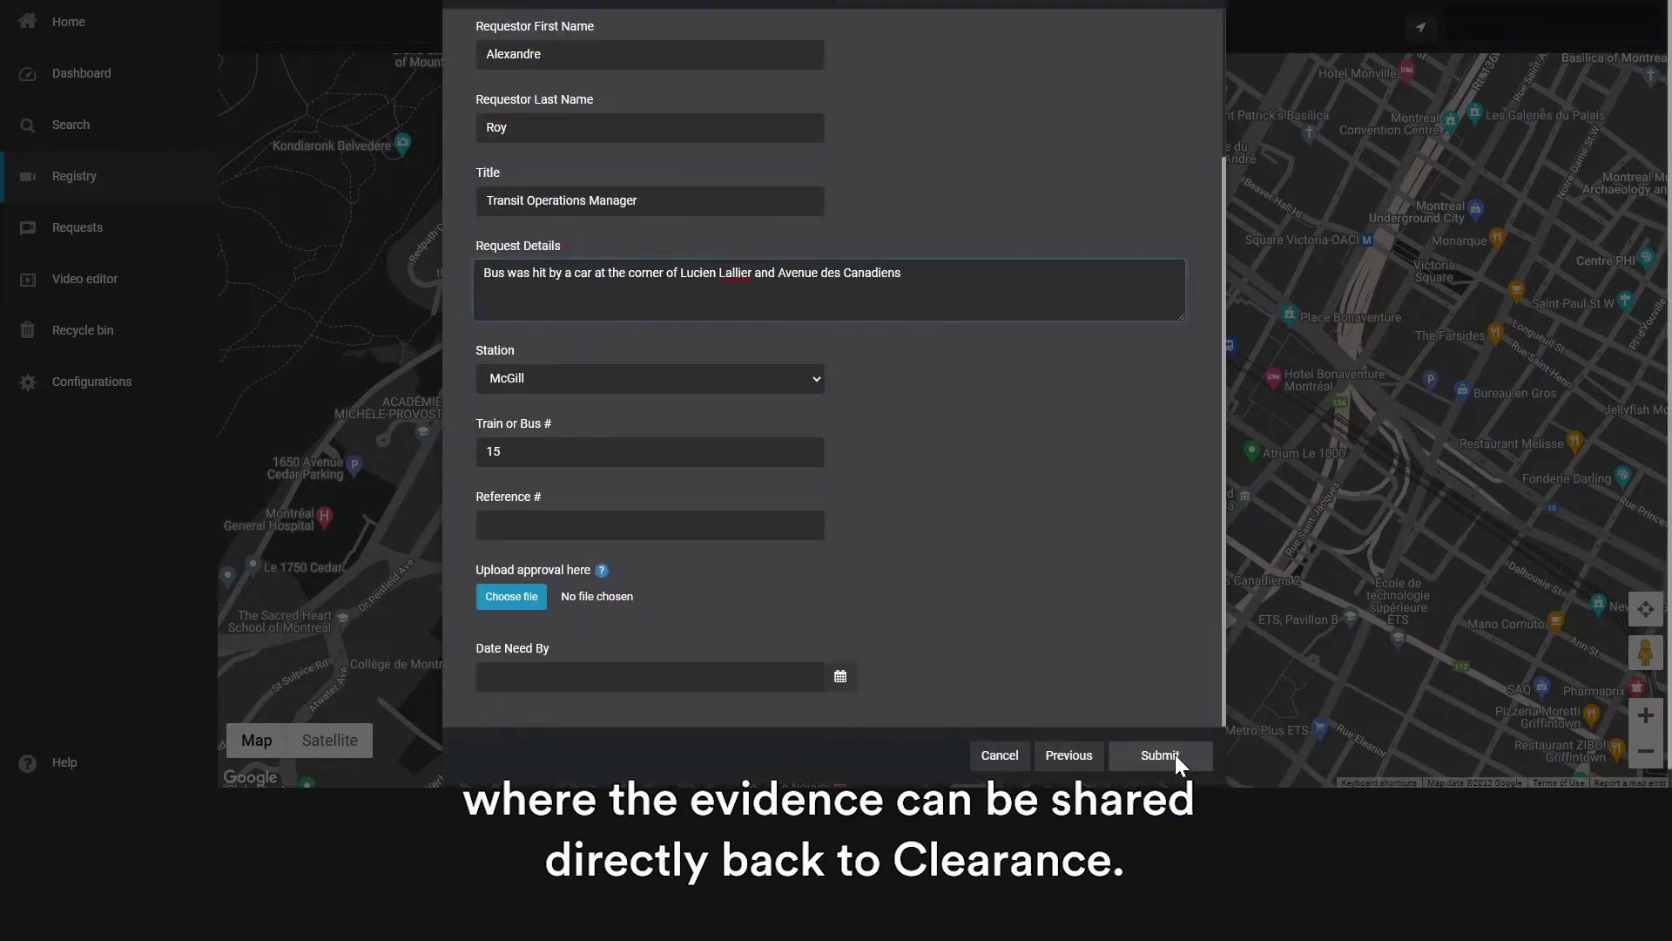
pyautogui.click(1181, 759)
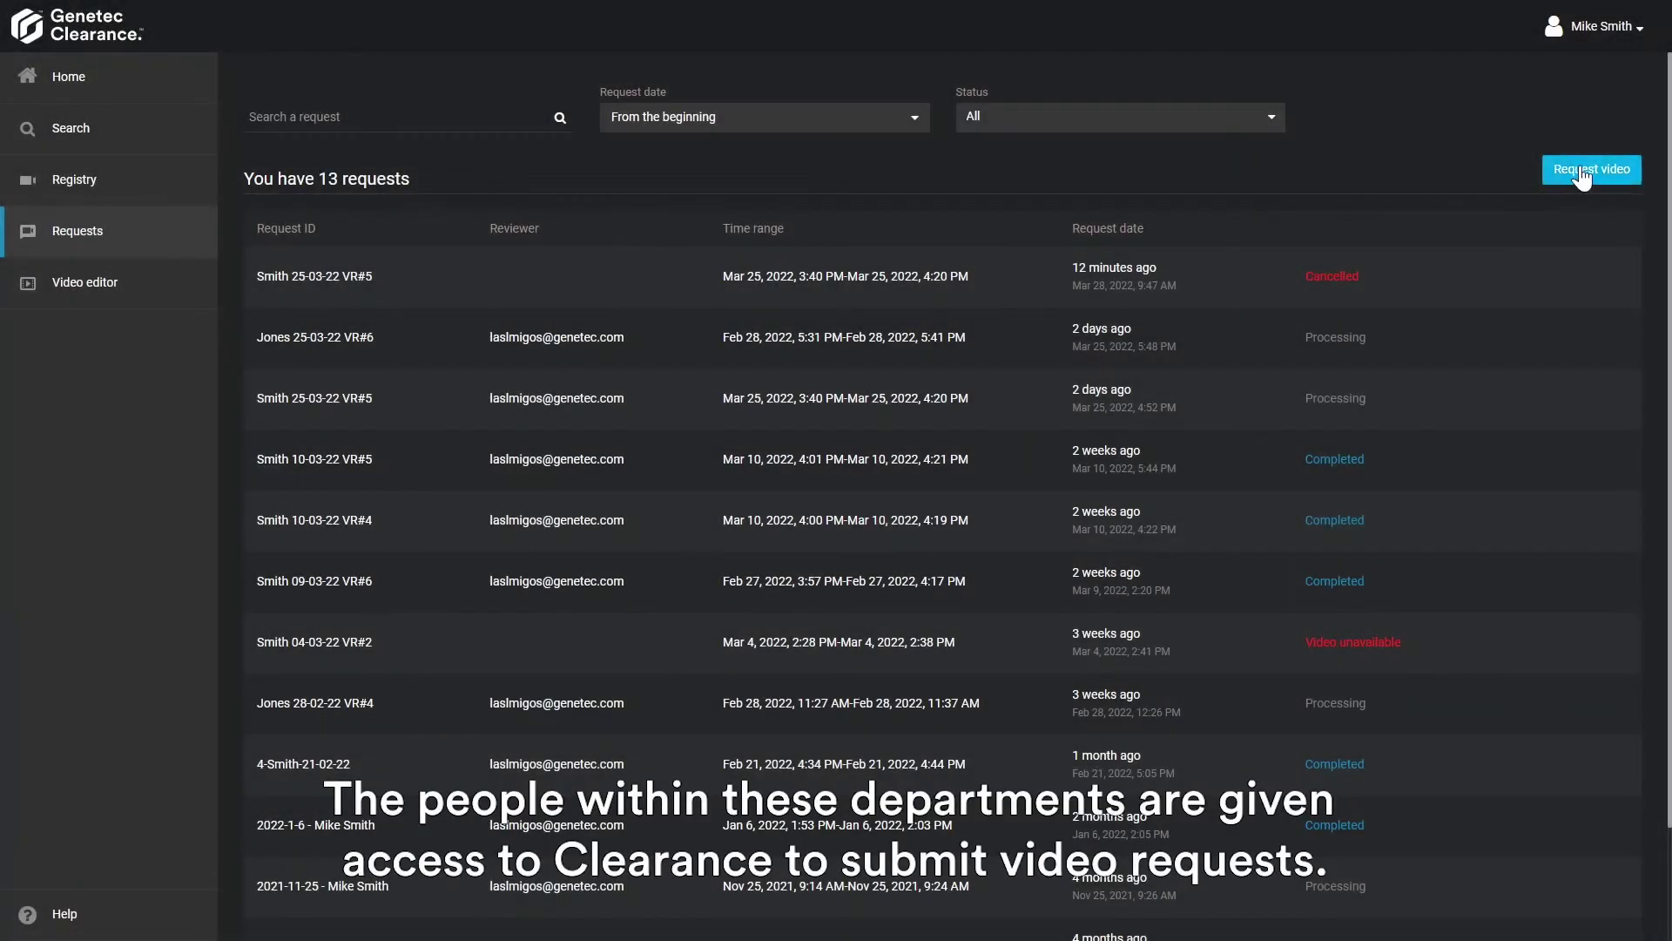
# Step: Start a Slip & Fall video request using the Corporate Request form
pyautogui.click(1581, 175)
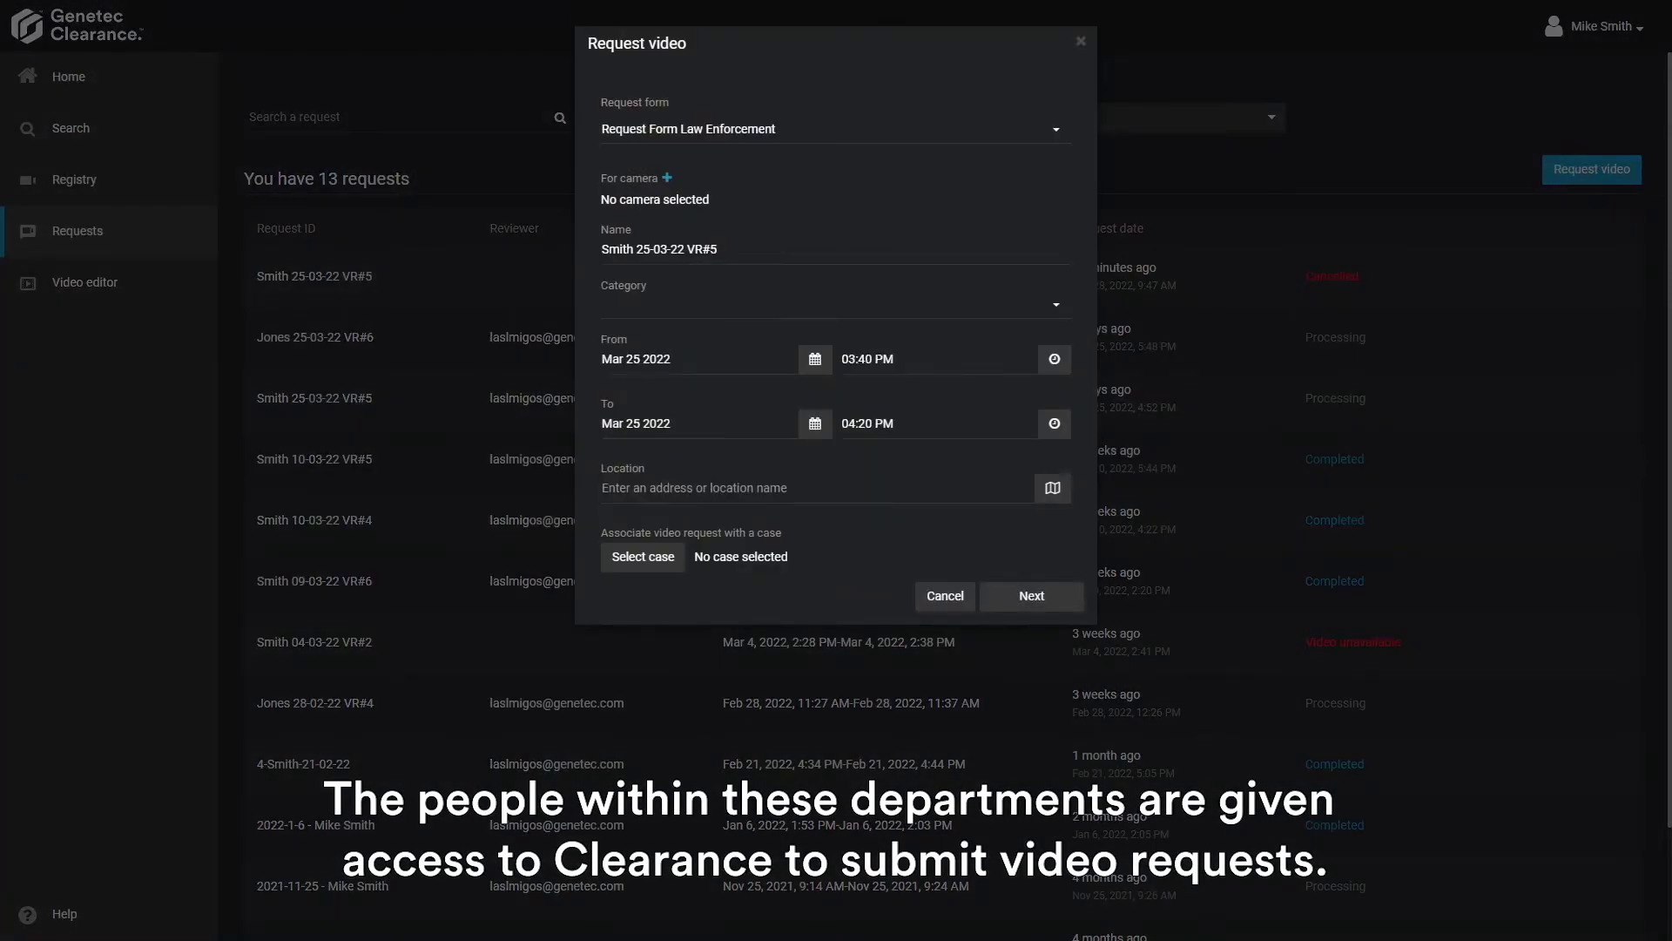
pyautogui.click(1010, 309)
pyautogui.scroll(-5, 914, 383)
pyautogui.click(645, 344)
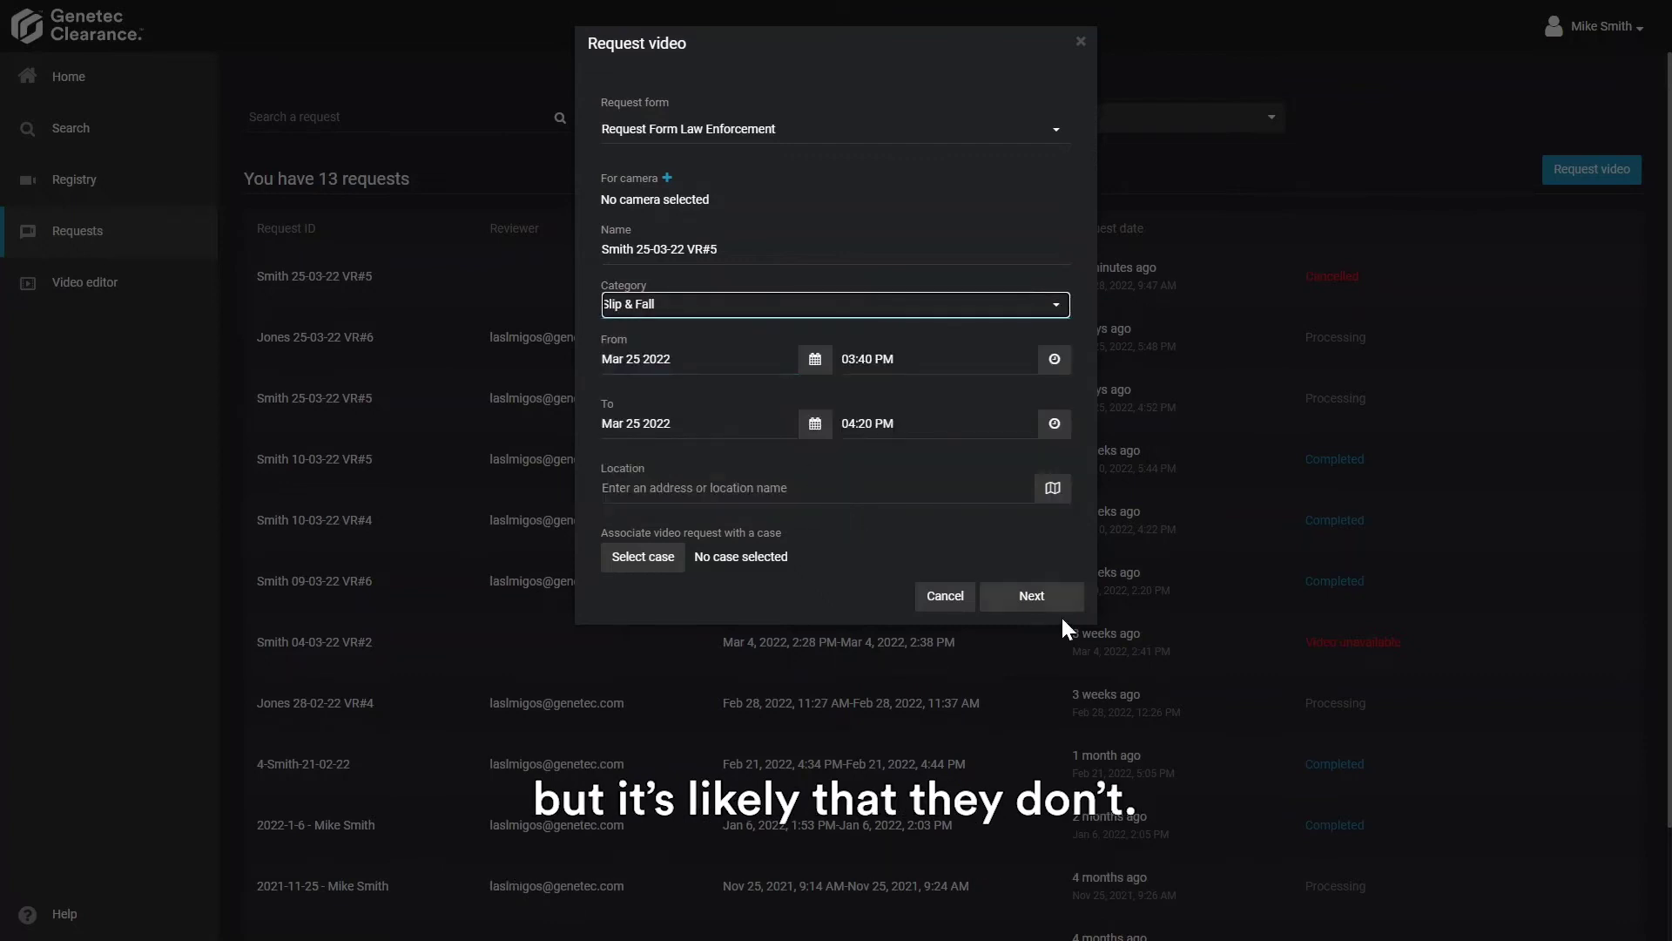
pyautogui.click(906, 131)
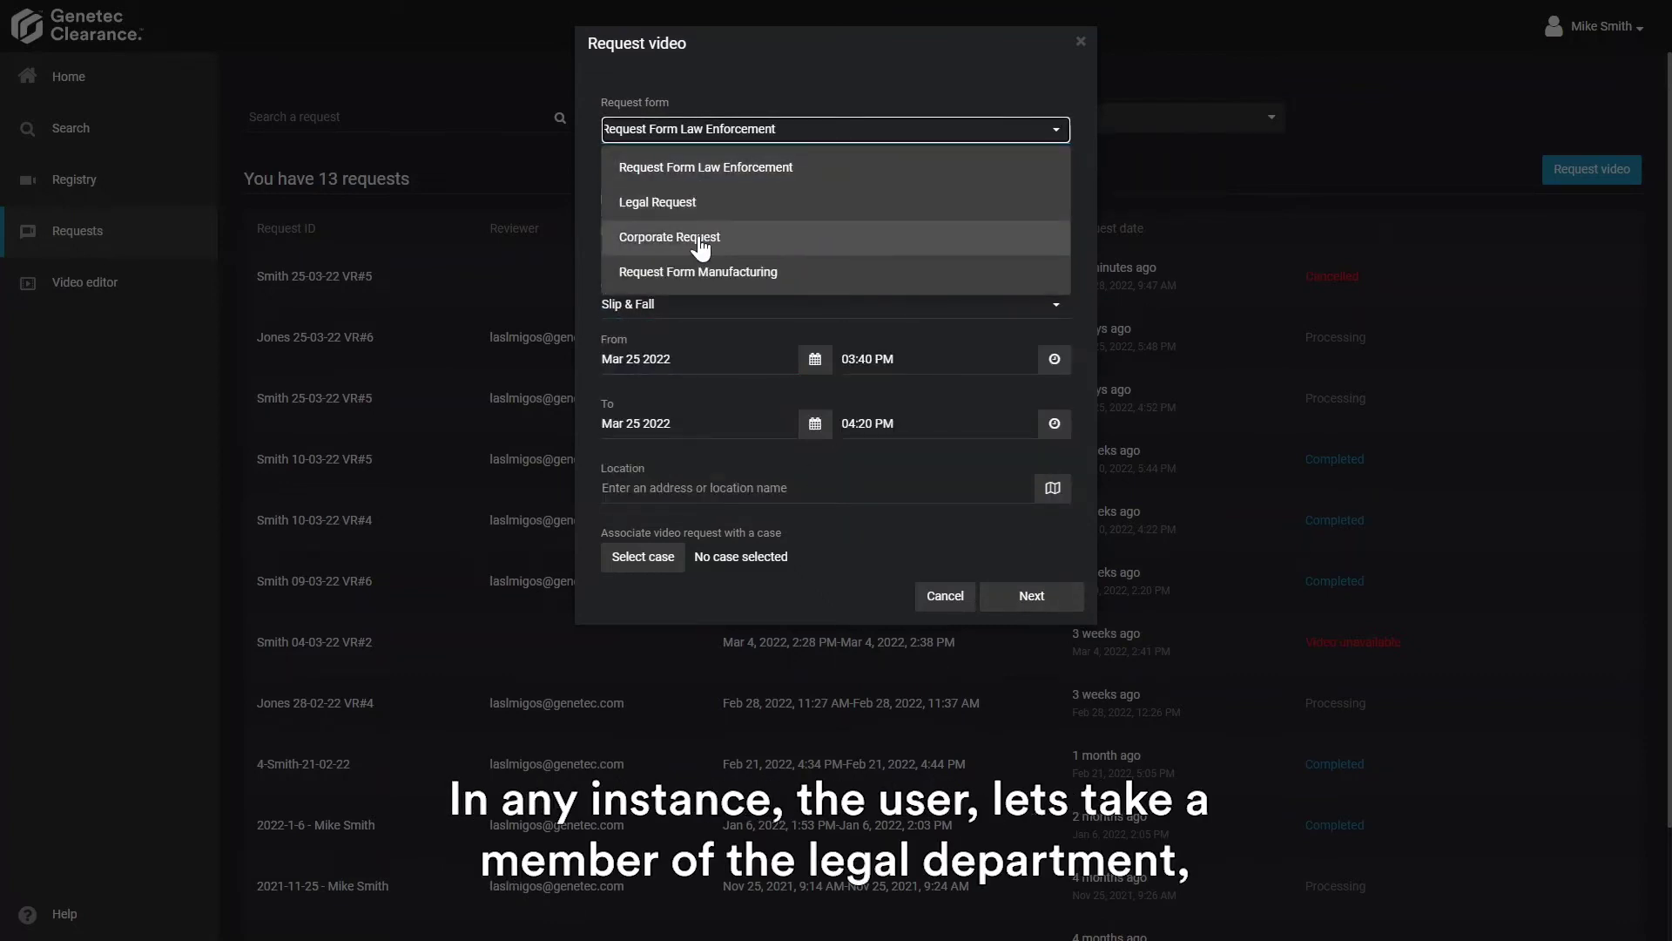
pyautogui.click(653, 233)
pyautogui.click(1031, 596)
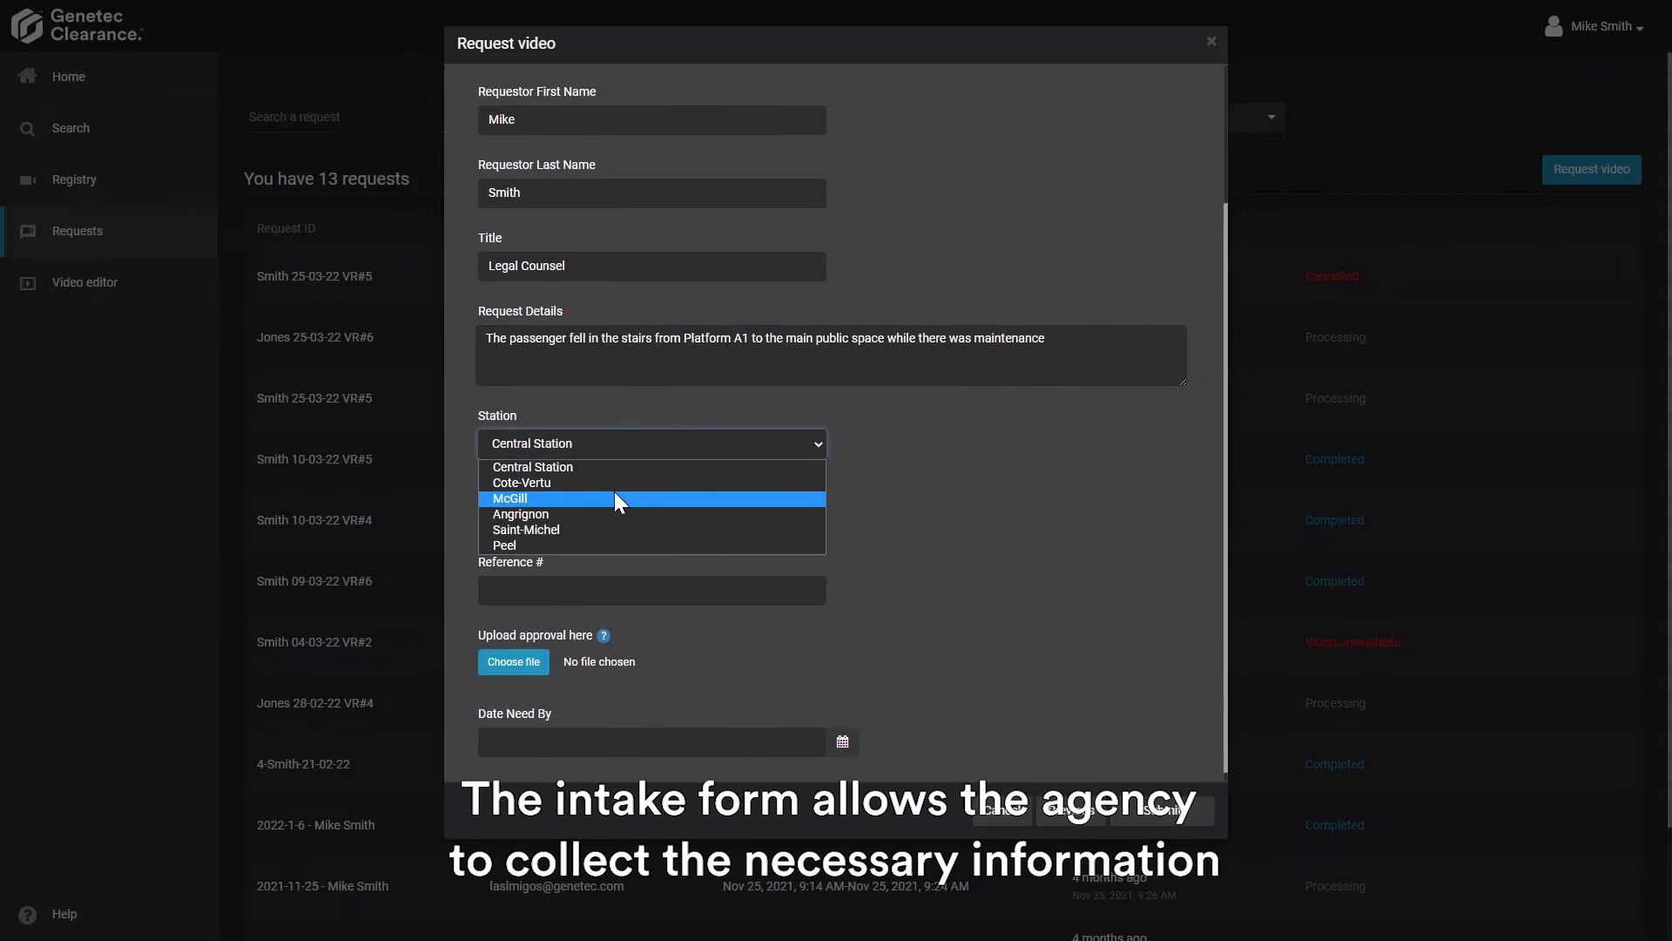
# Step: Set station McGill, train NA and the reference number, then submit the request
pyautogui.click(614, 492)
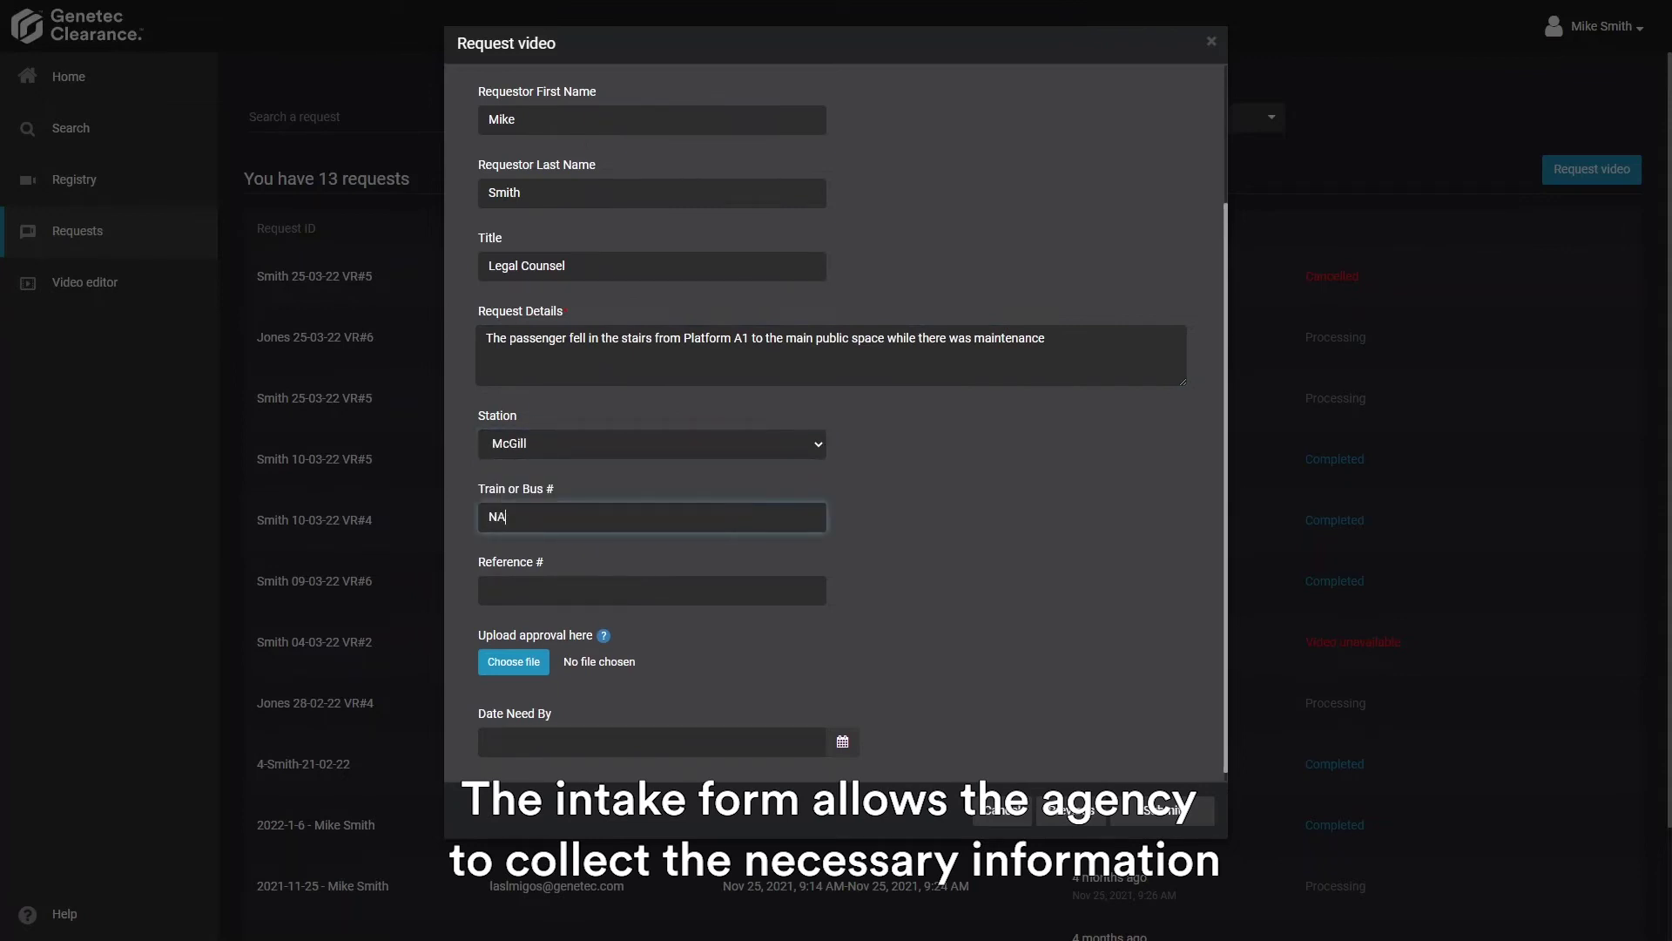
pyautogui.write('NA')
pyautogui.press('Tab')
pyautogui.press('Tab')
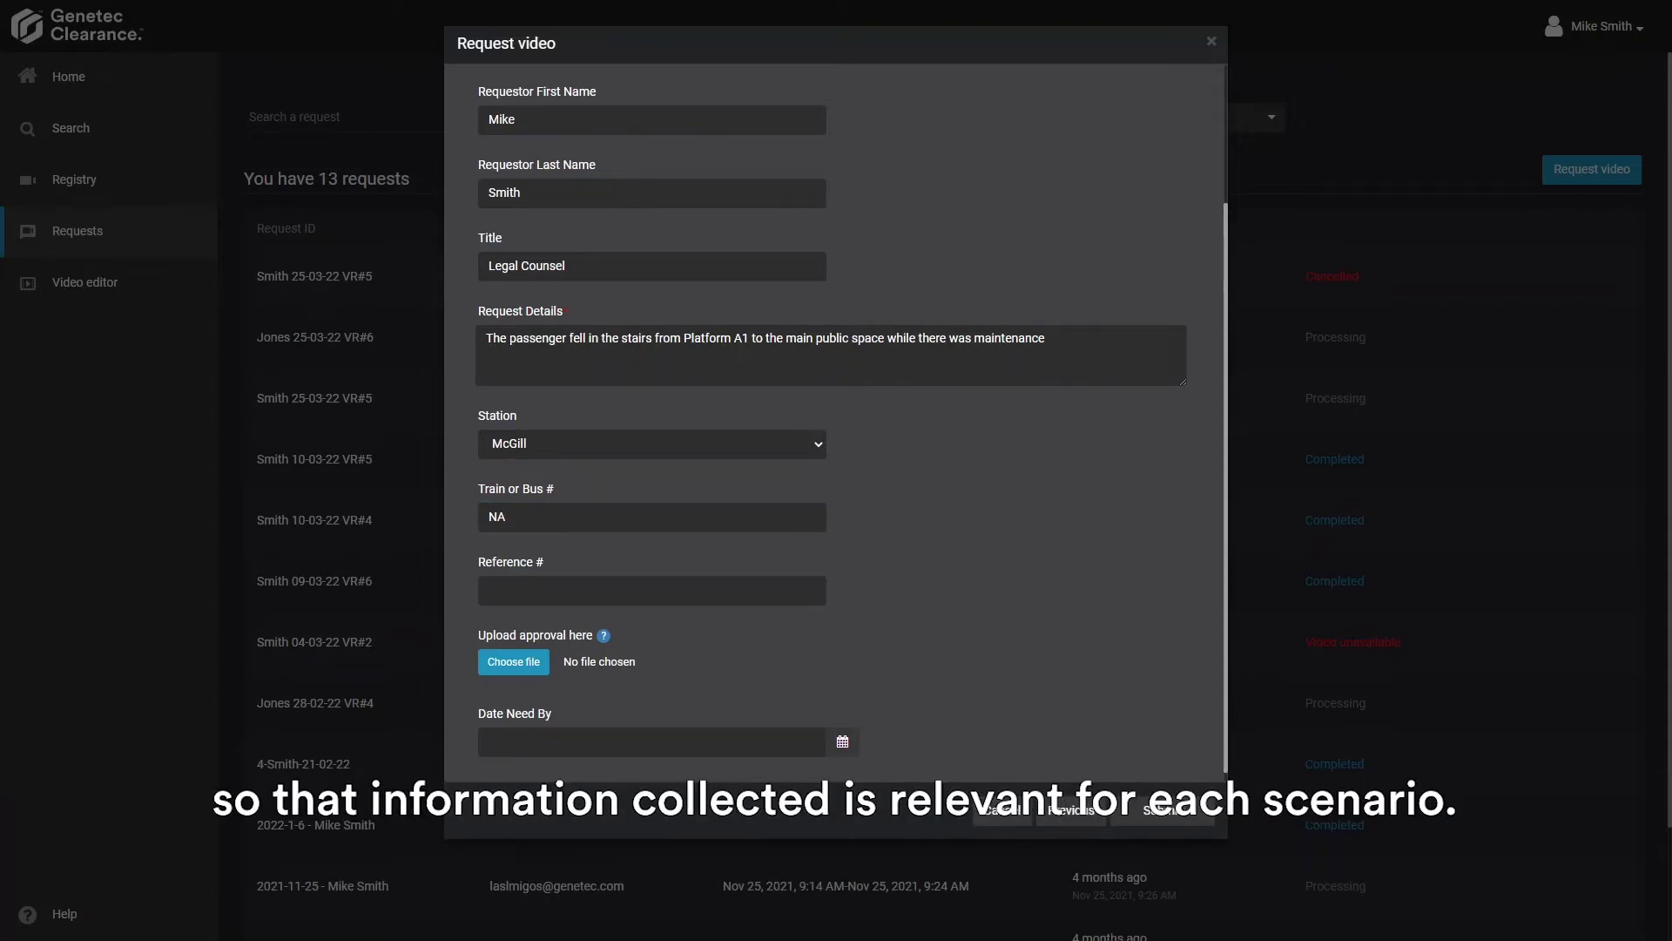
pyautogui.click(488, 591)
pyautogui.write('13456')
pyautogui.click(1163, 810)
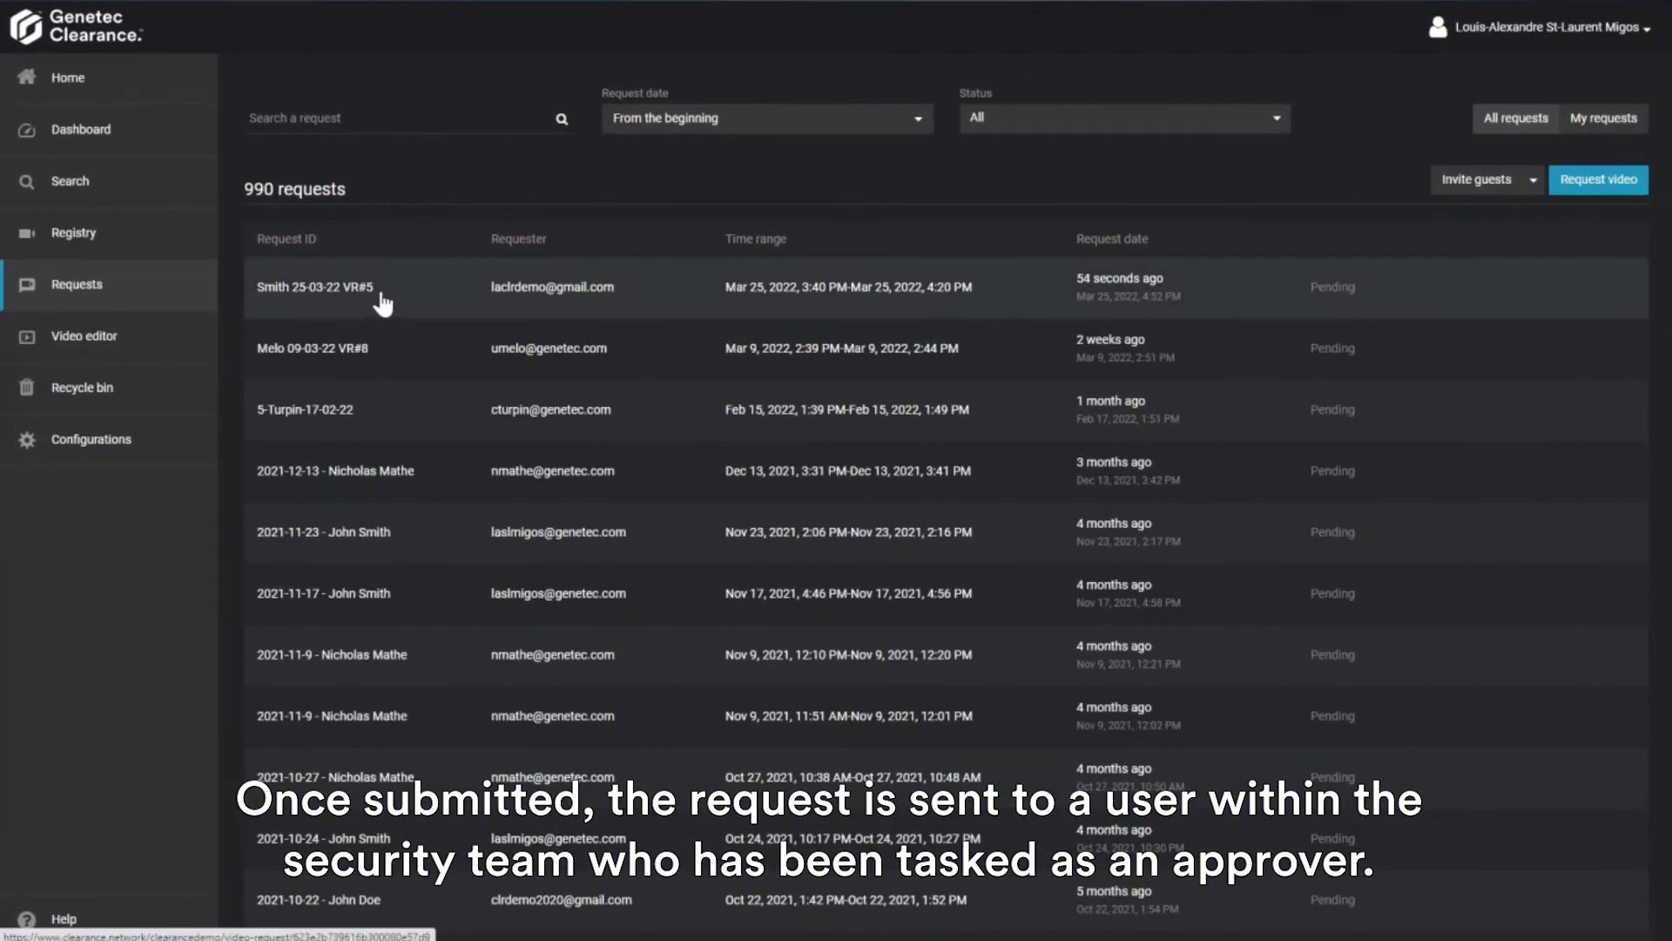
# Step: Open the pending McGill slip-and-fall request and approve it
pyautogui.click(383, 301)
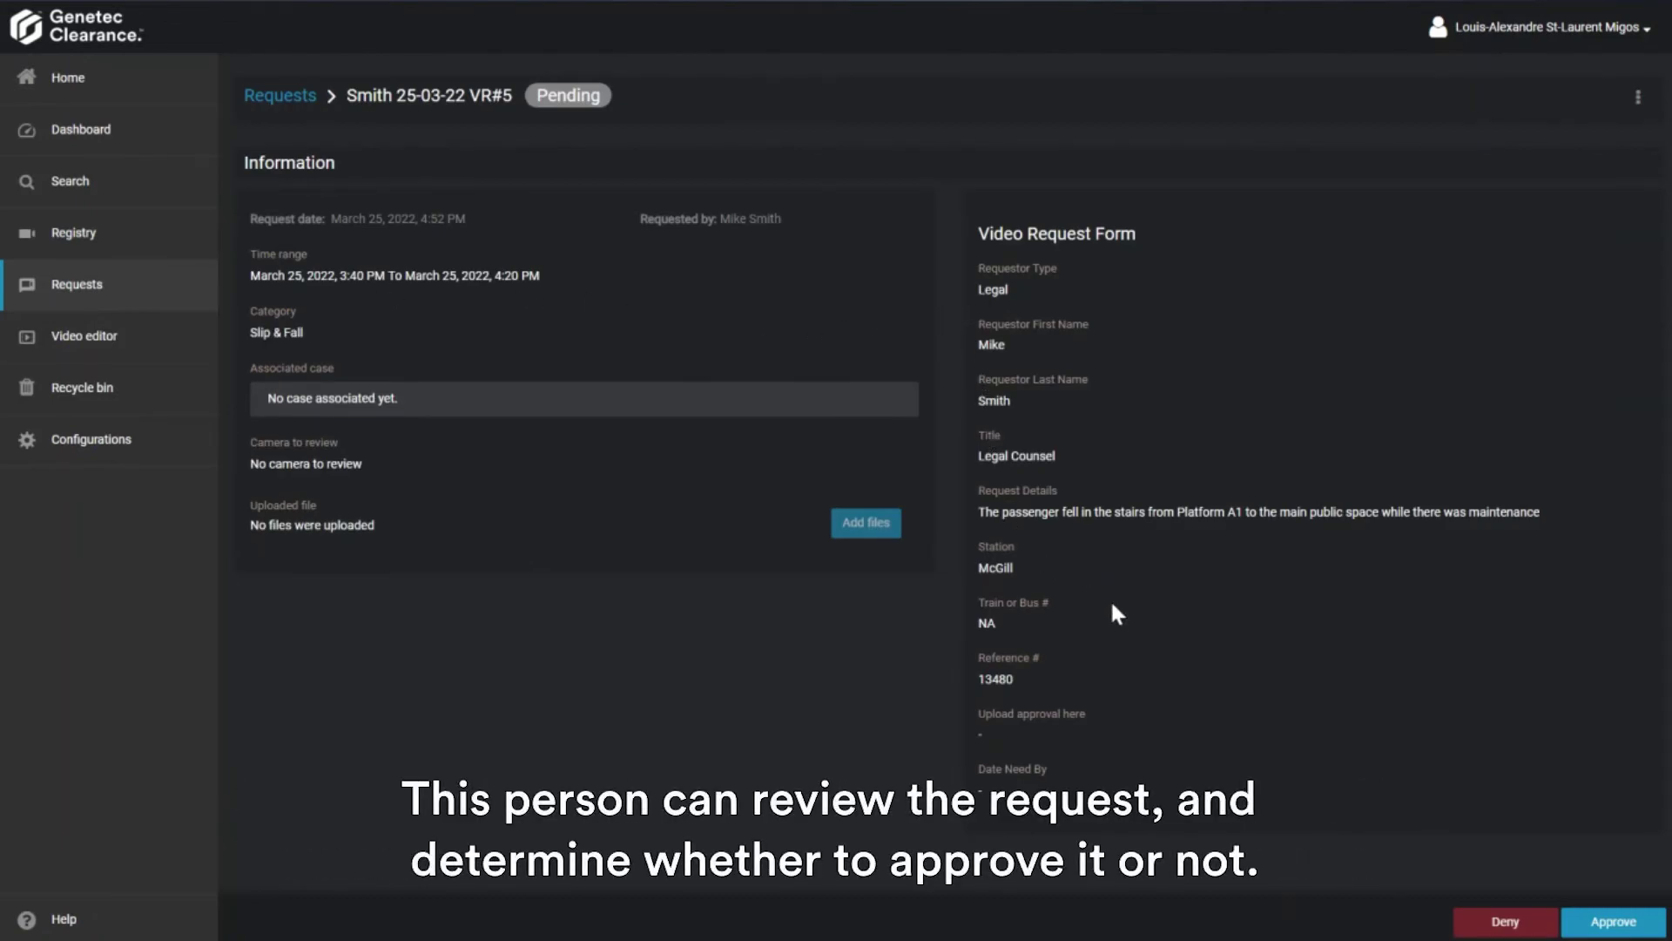
pyautogui.click(1613, 924)
pyautogui.click(1033, 298)
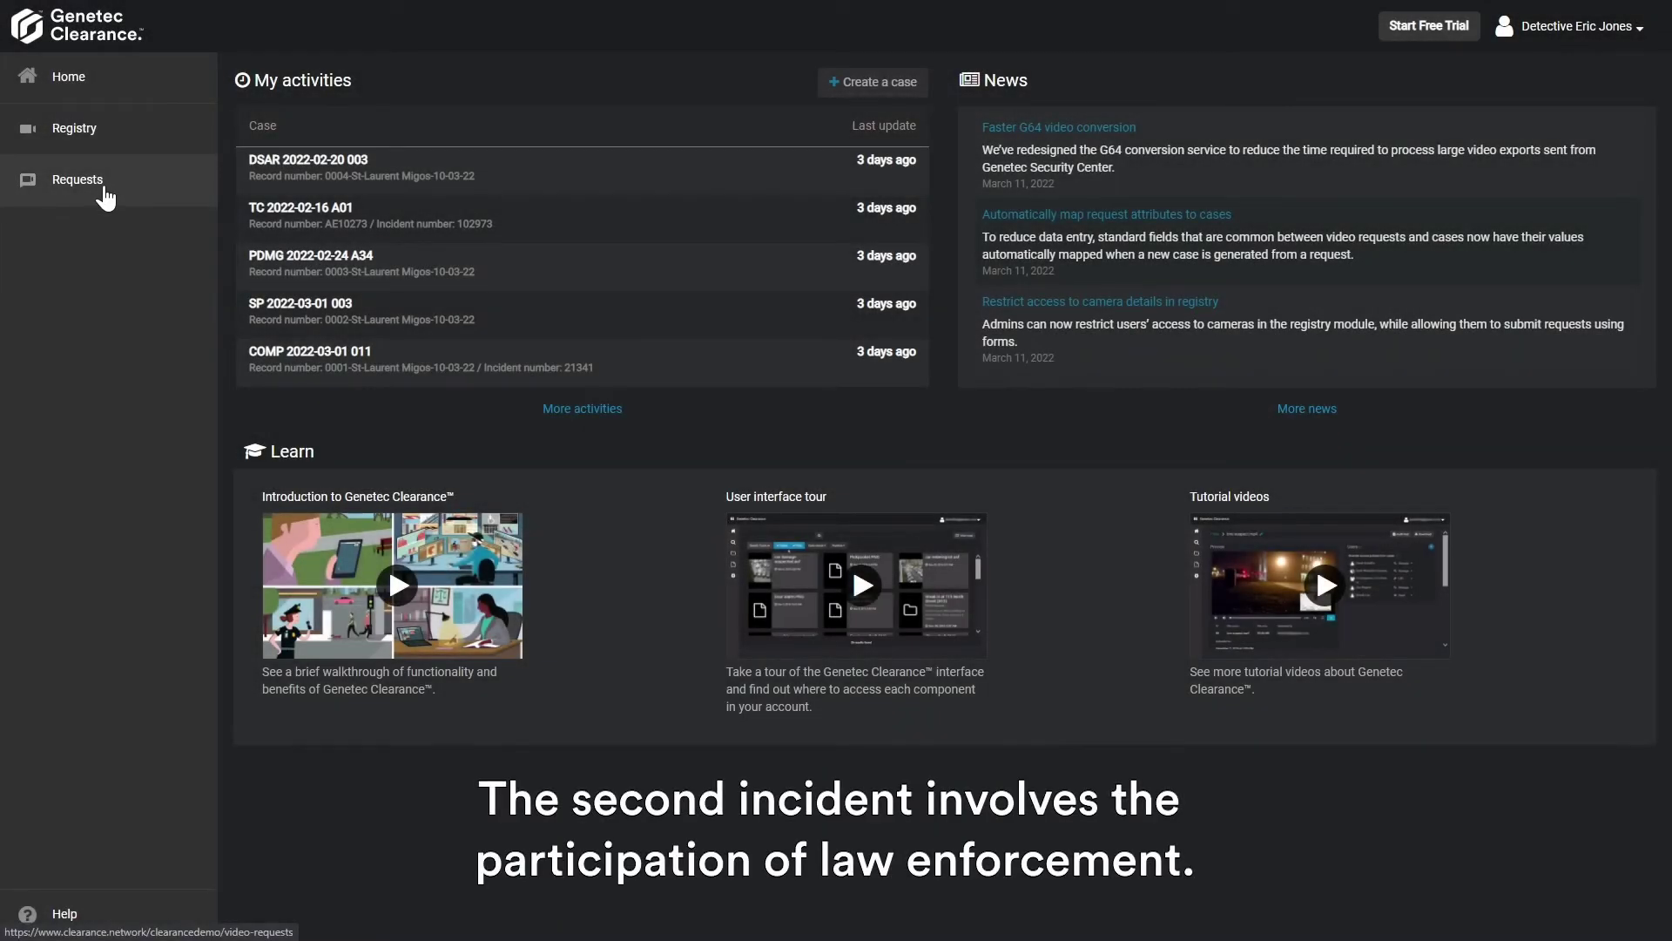
# Step: Submit a law-enforcement video request dated Feb 28 2022 for the Central Station incident
pyautogui.click(103, 193)
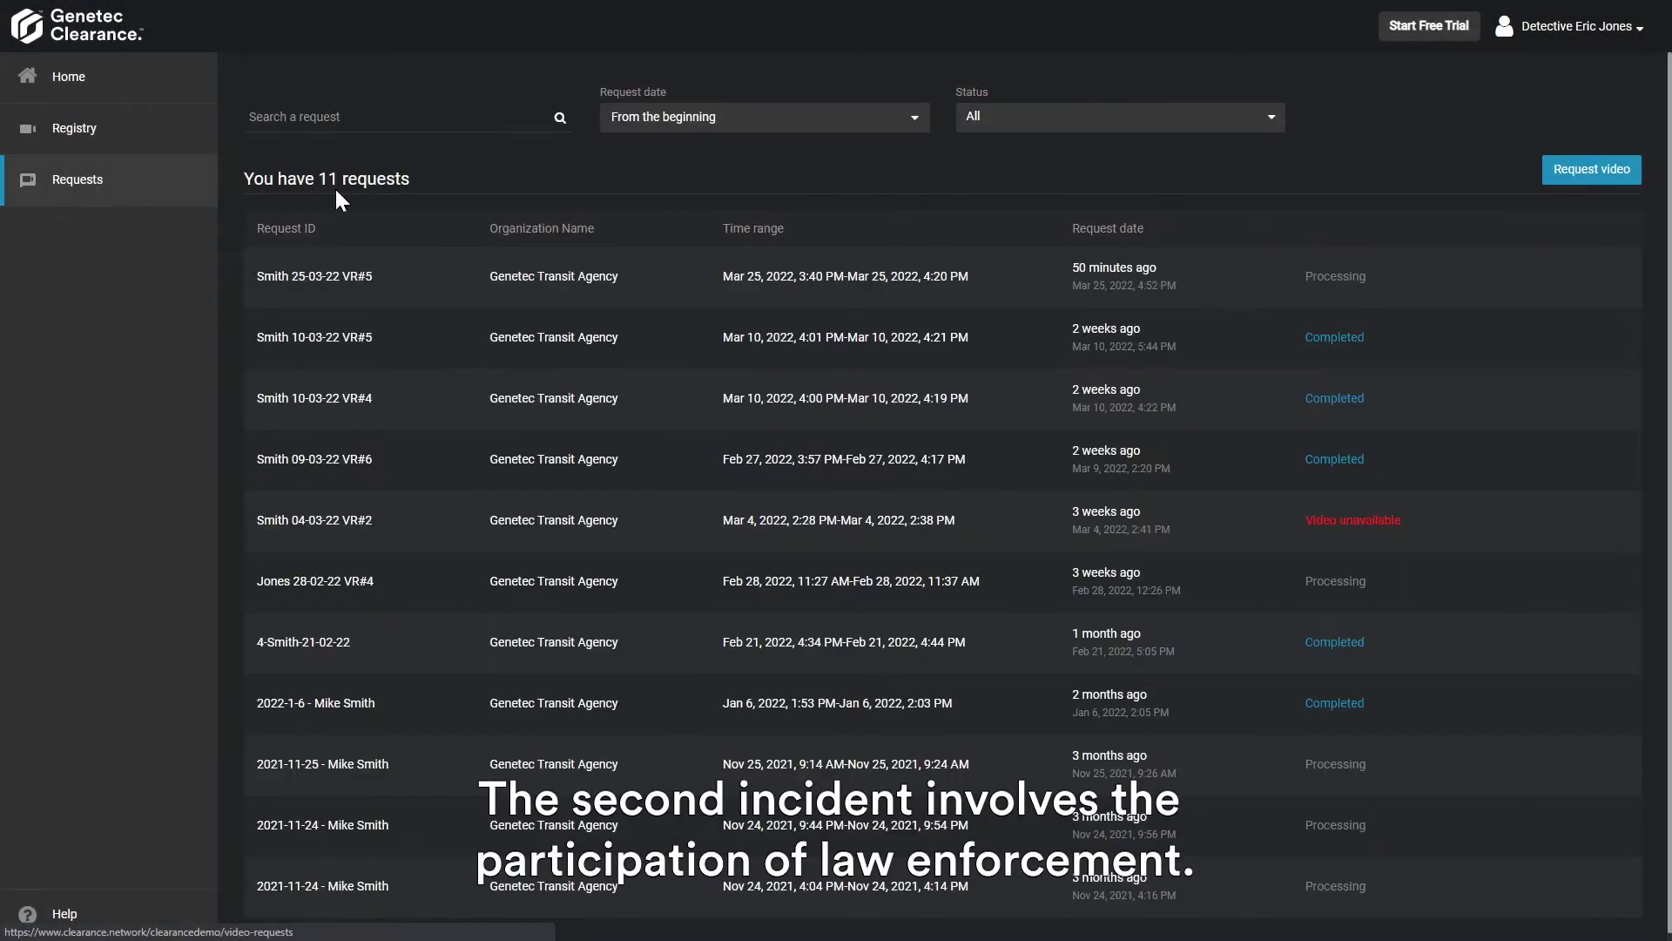
pyautogui.click(1577, 180)
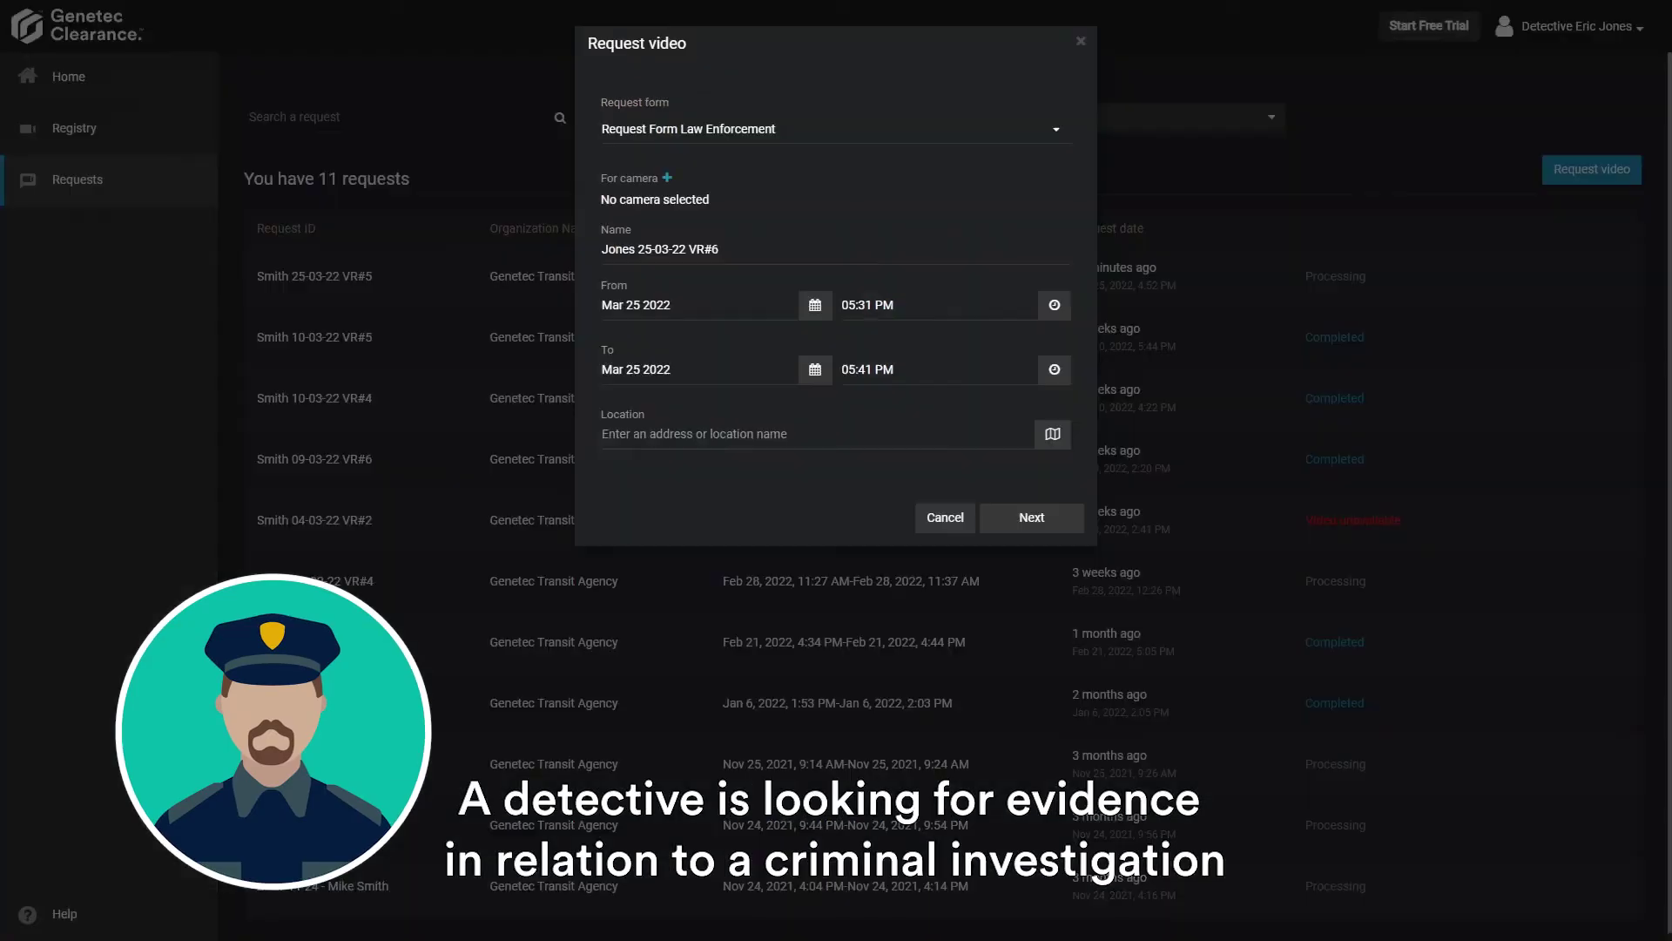
pyautogui.click(812, 305)
pyautogui.click(766, 191)
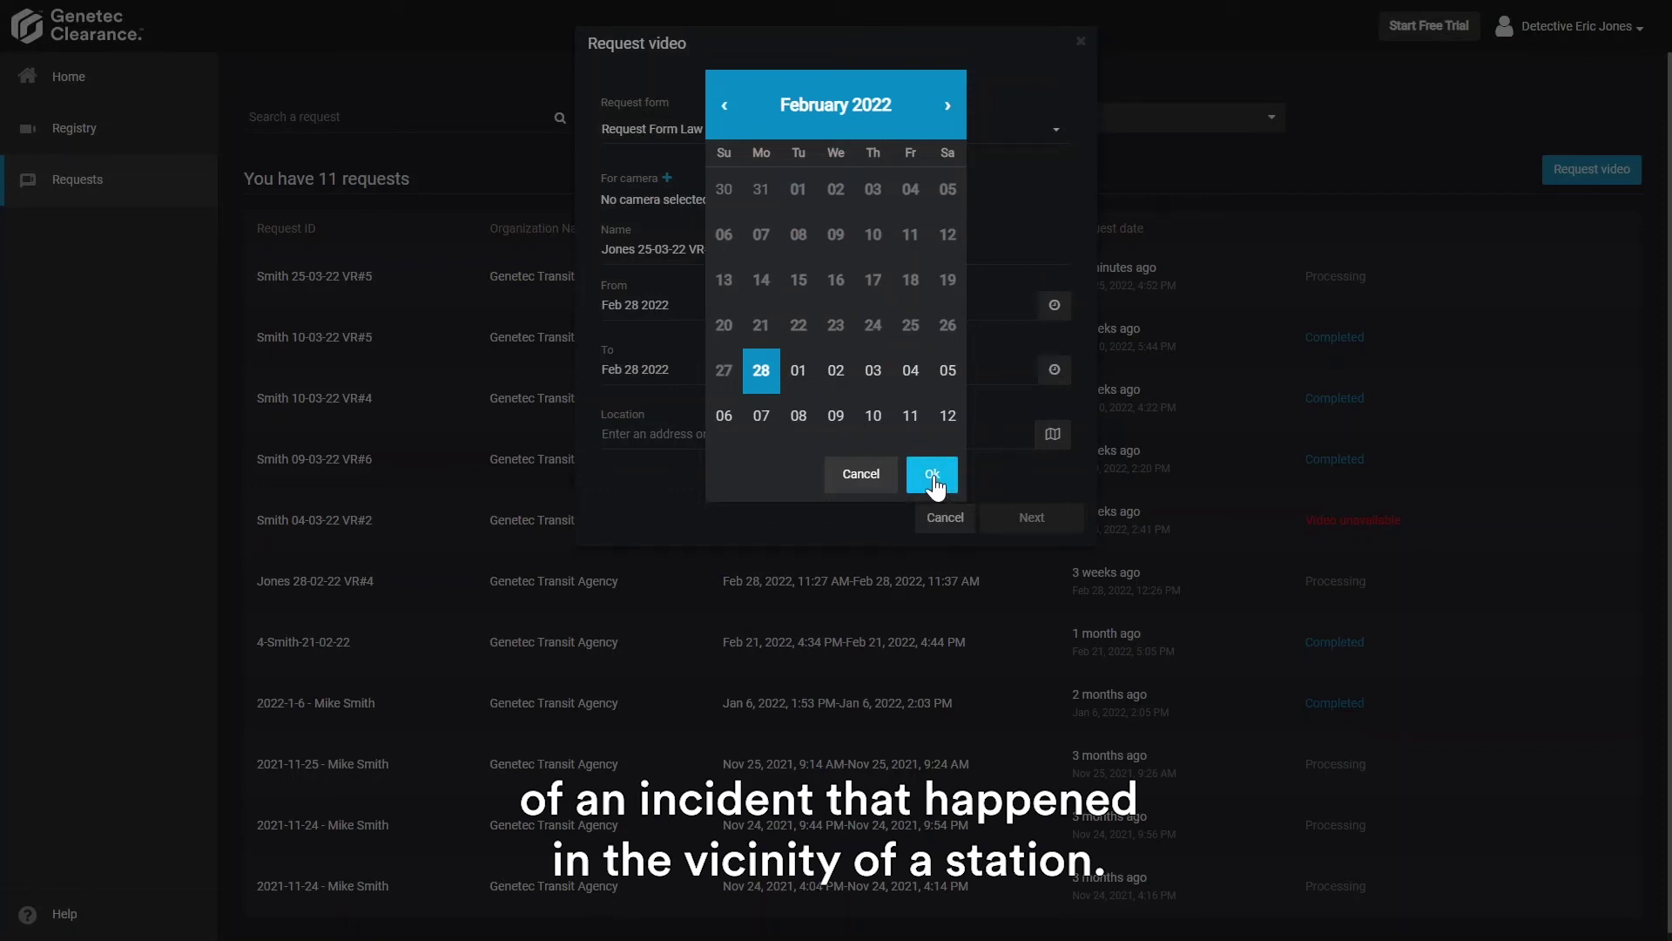
pyautogui.click(932, 475)
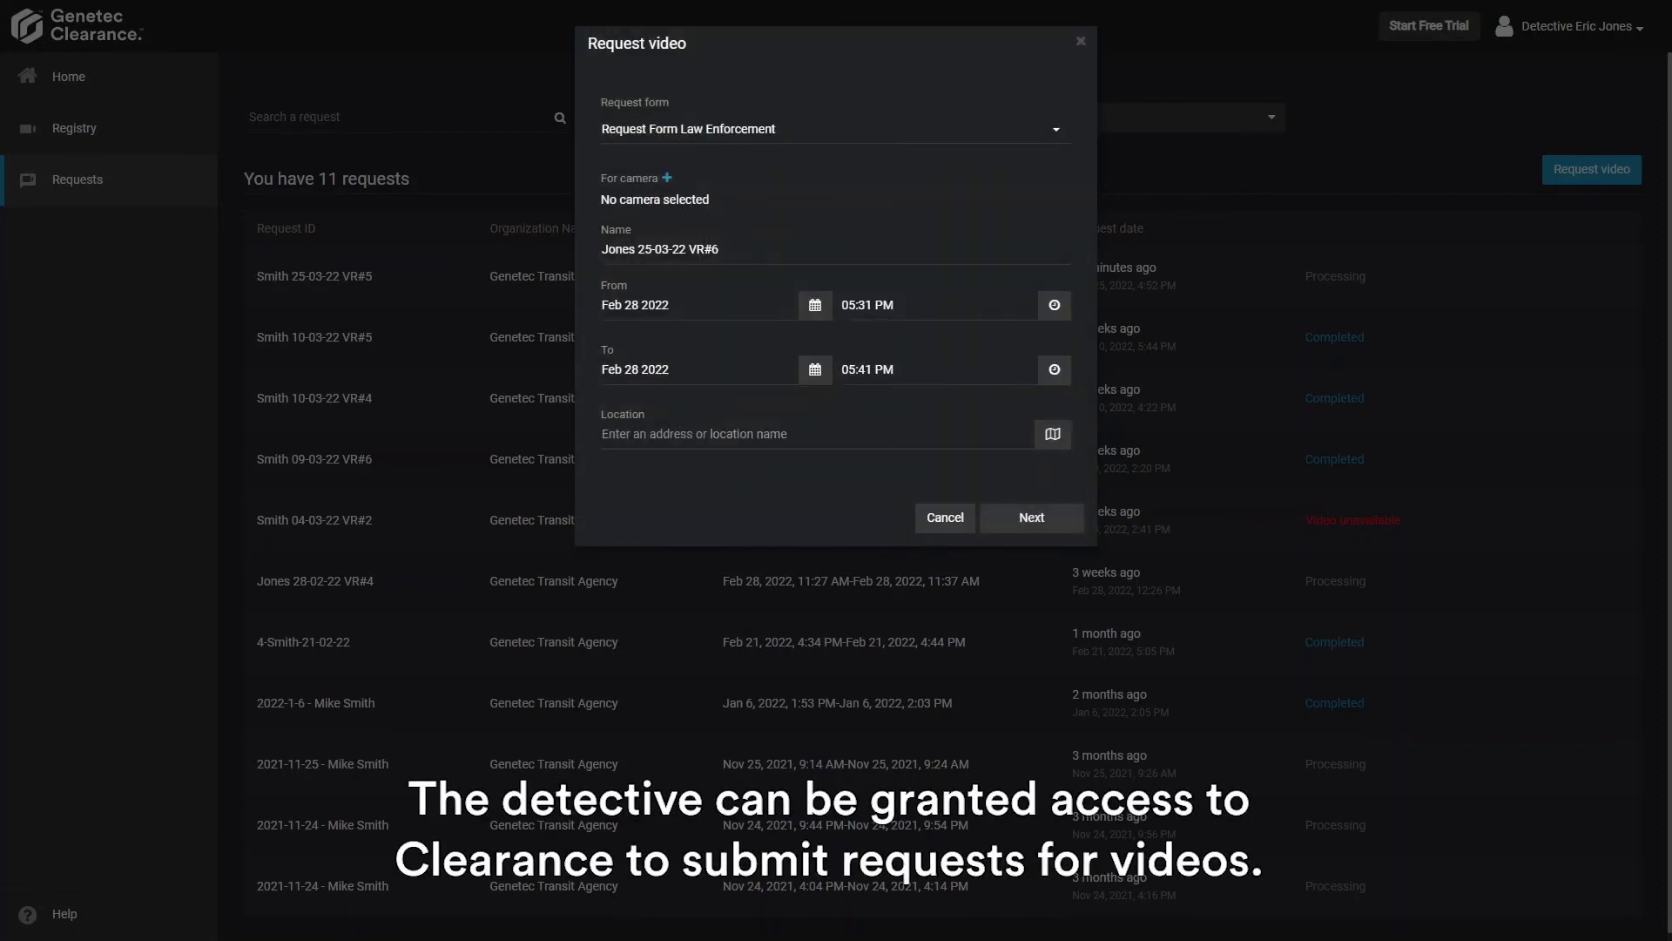
pyautogui.click(1015, 522)
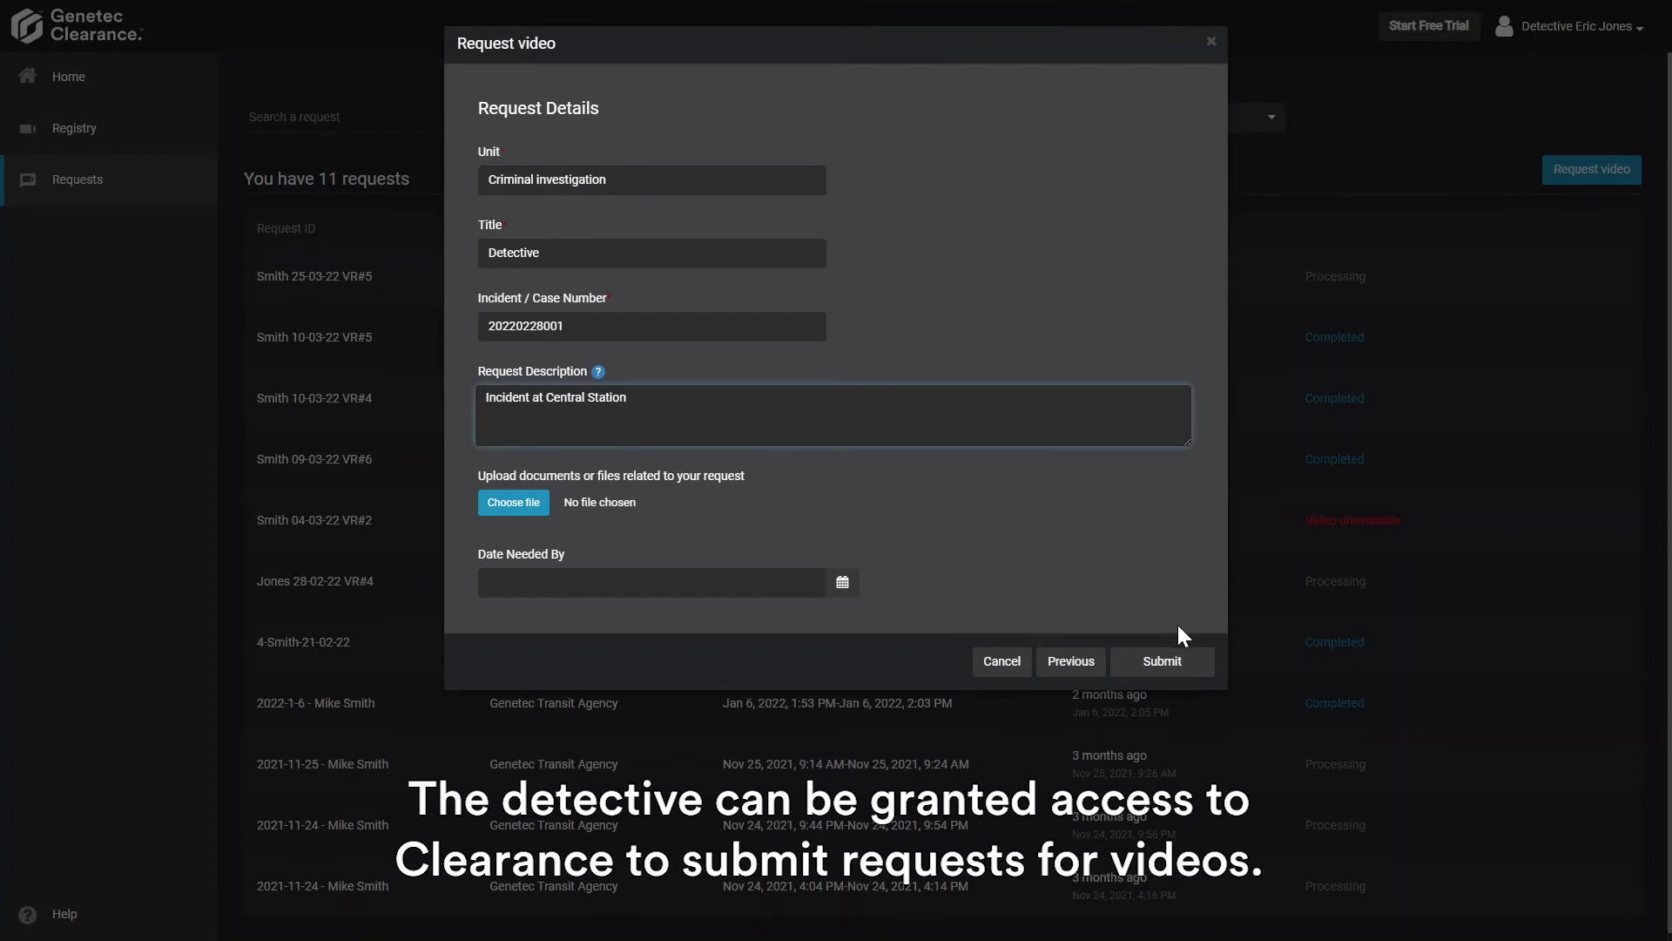
pyautogui.click(1162, 661)
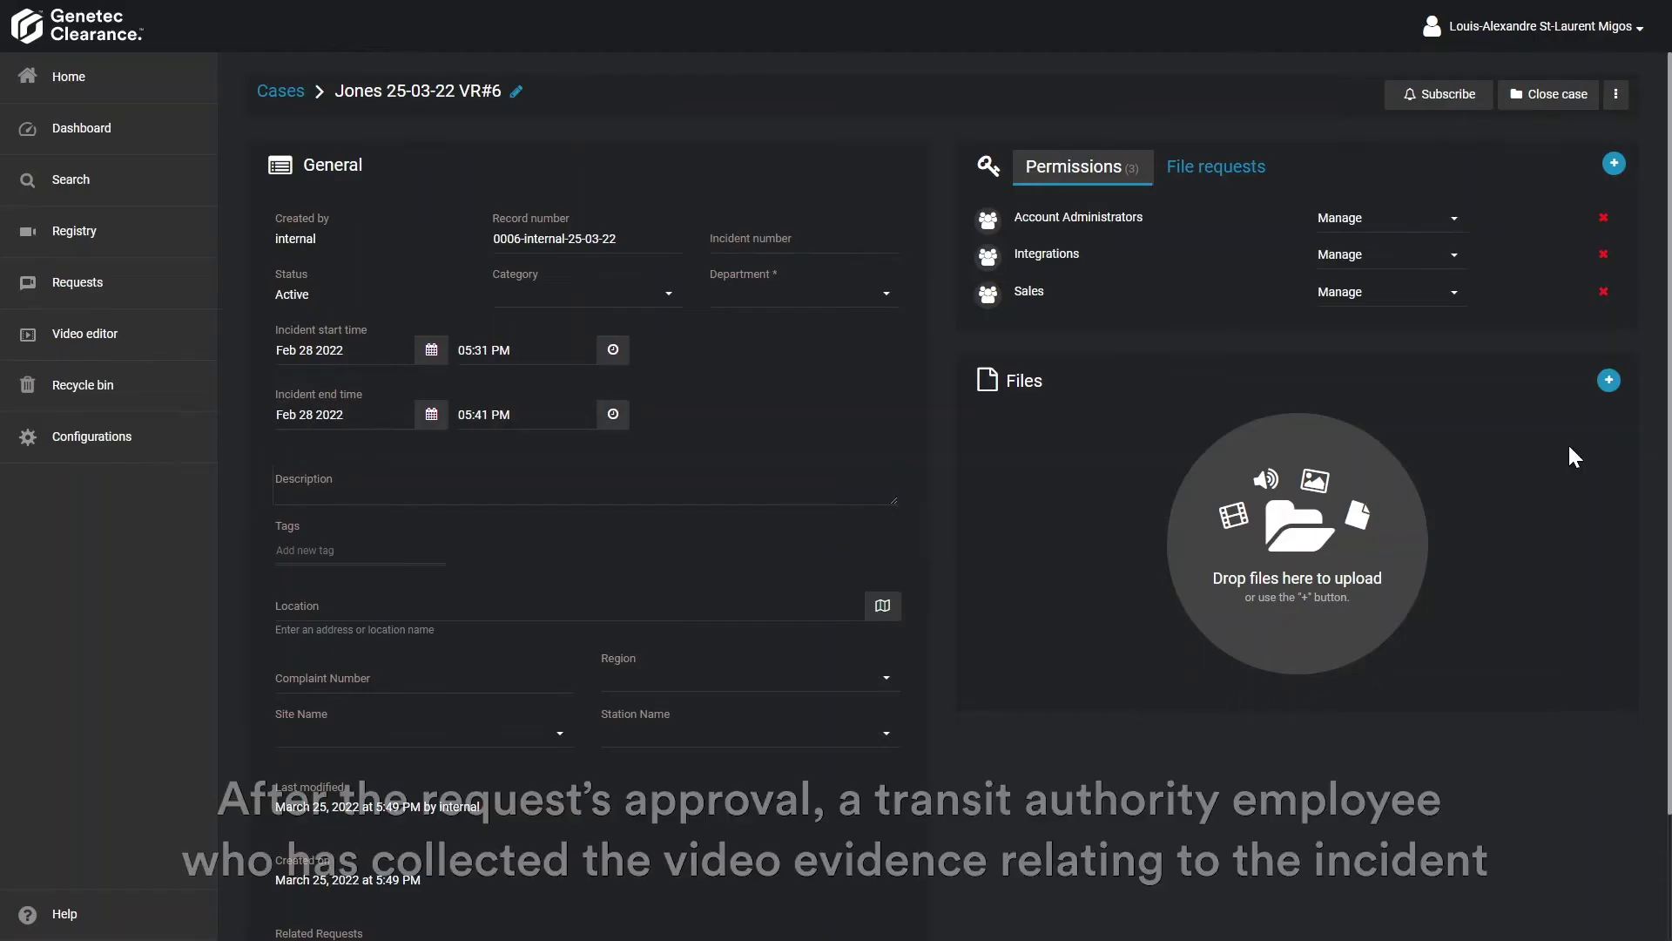
pyautogui.click(1609, 382)
# Step: Upload 20220310_PlatformB.mov from the computer into the case's files
pyautogui.click(1474, 383)
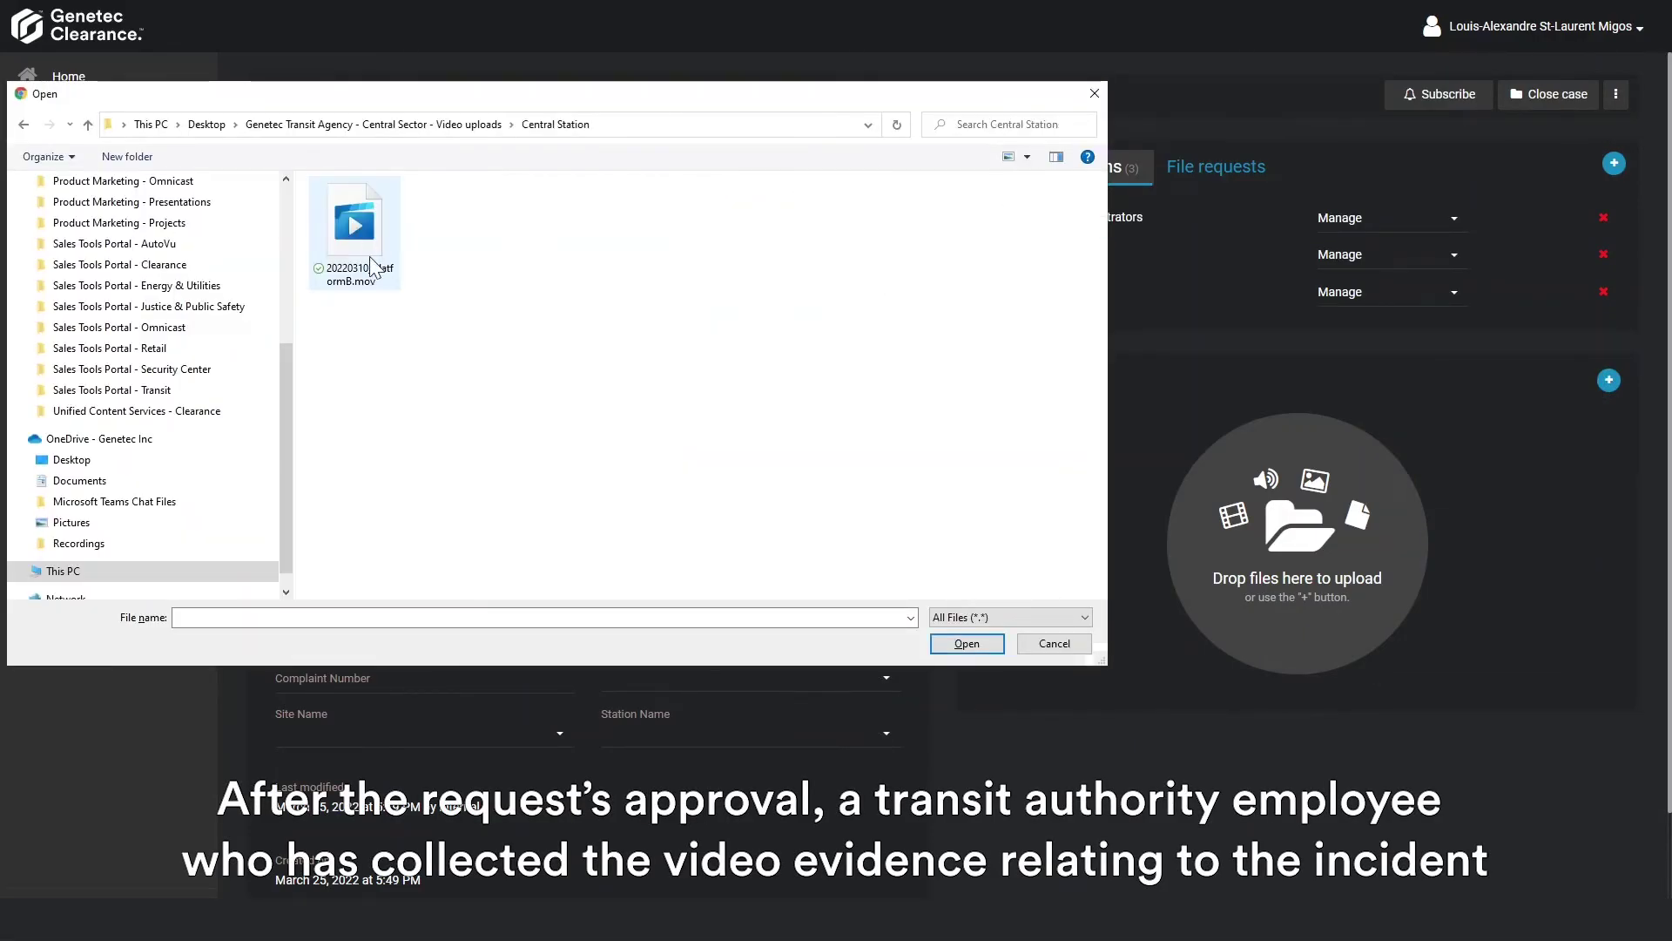
pyautogui.doubleClick(363, 250)
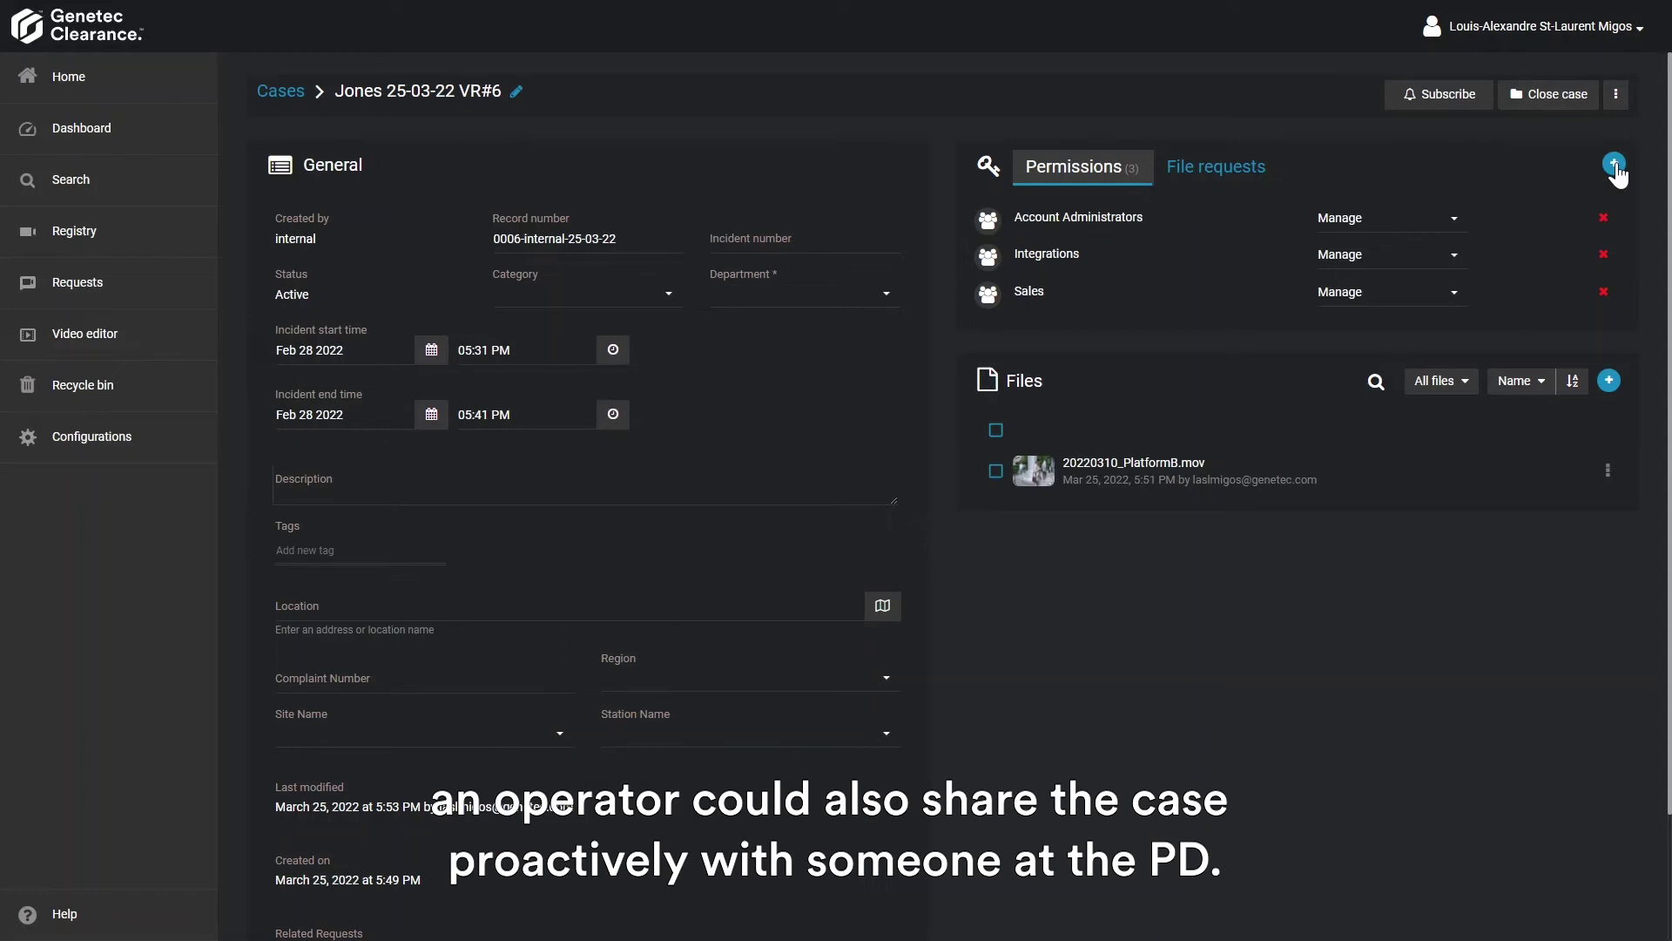
# Step: Add the detective's guest account to the case permissions with View and download access
pyautogui.click(1614, 166)
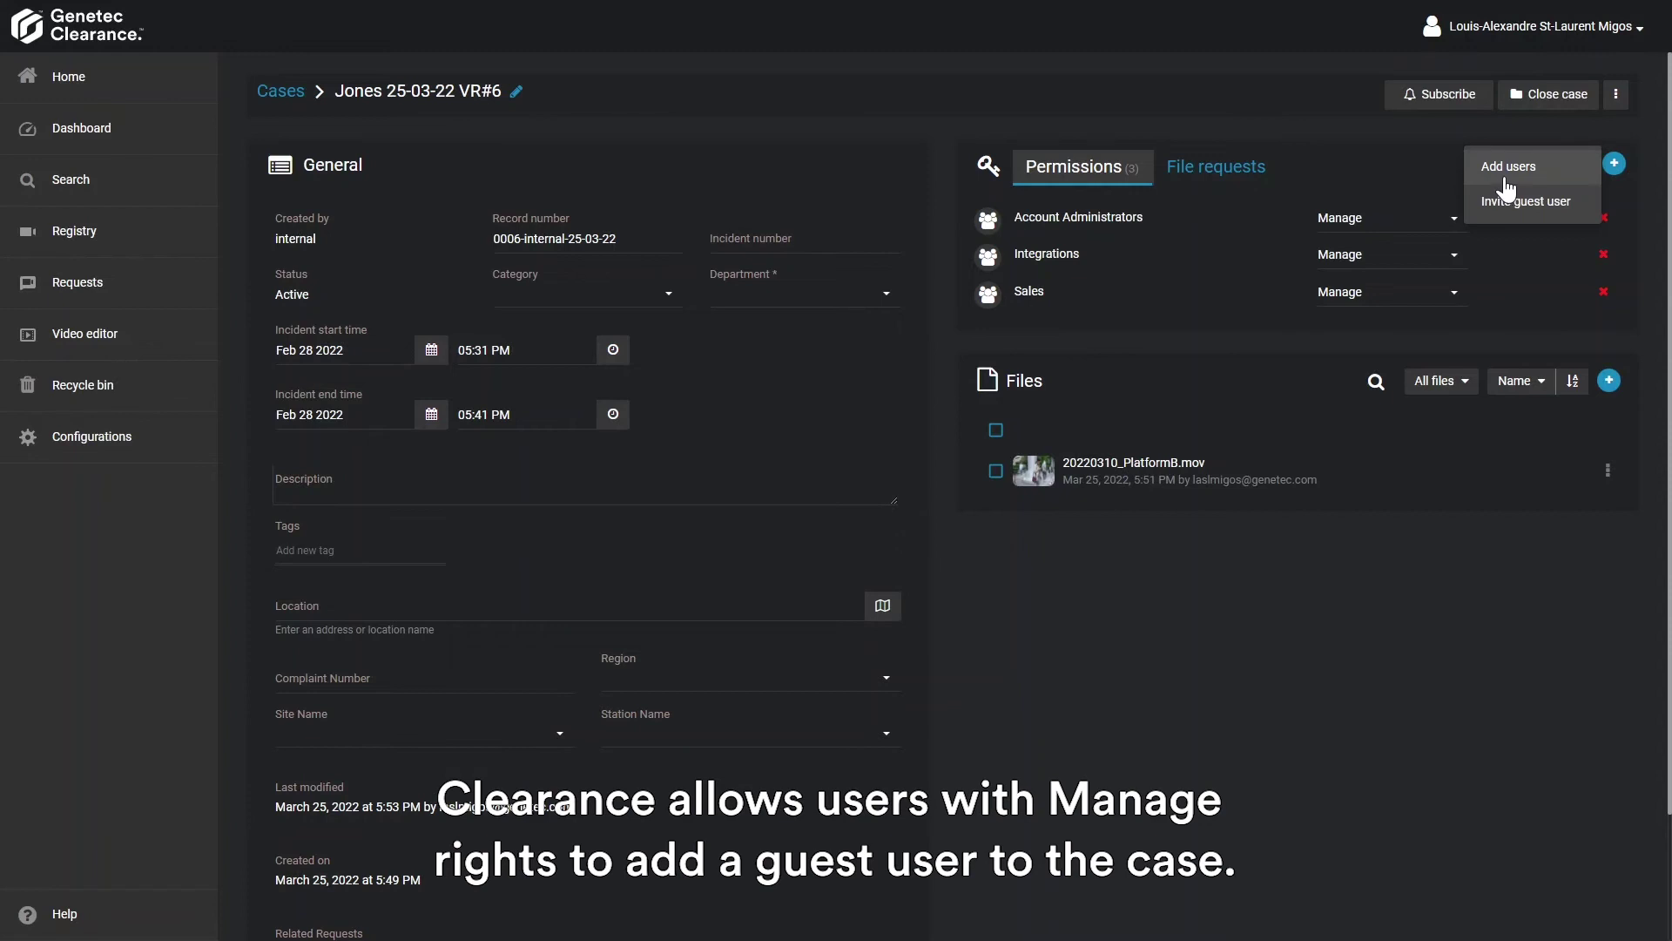
pyautogui.click(1503, 186)
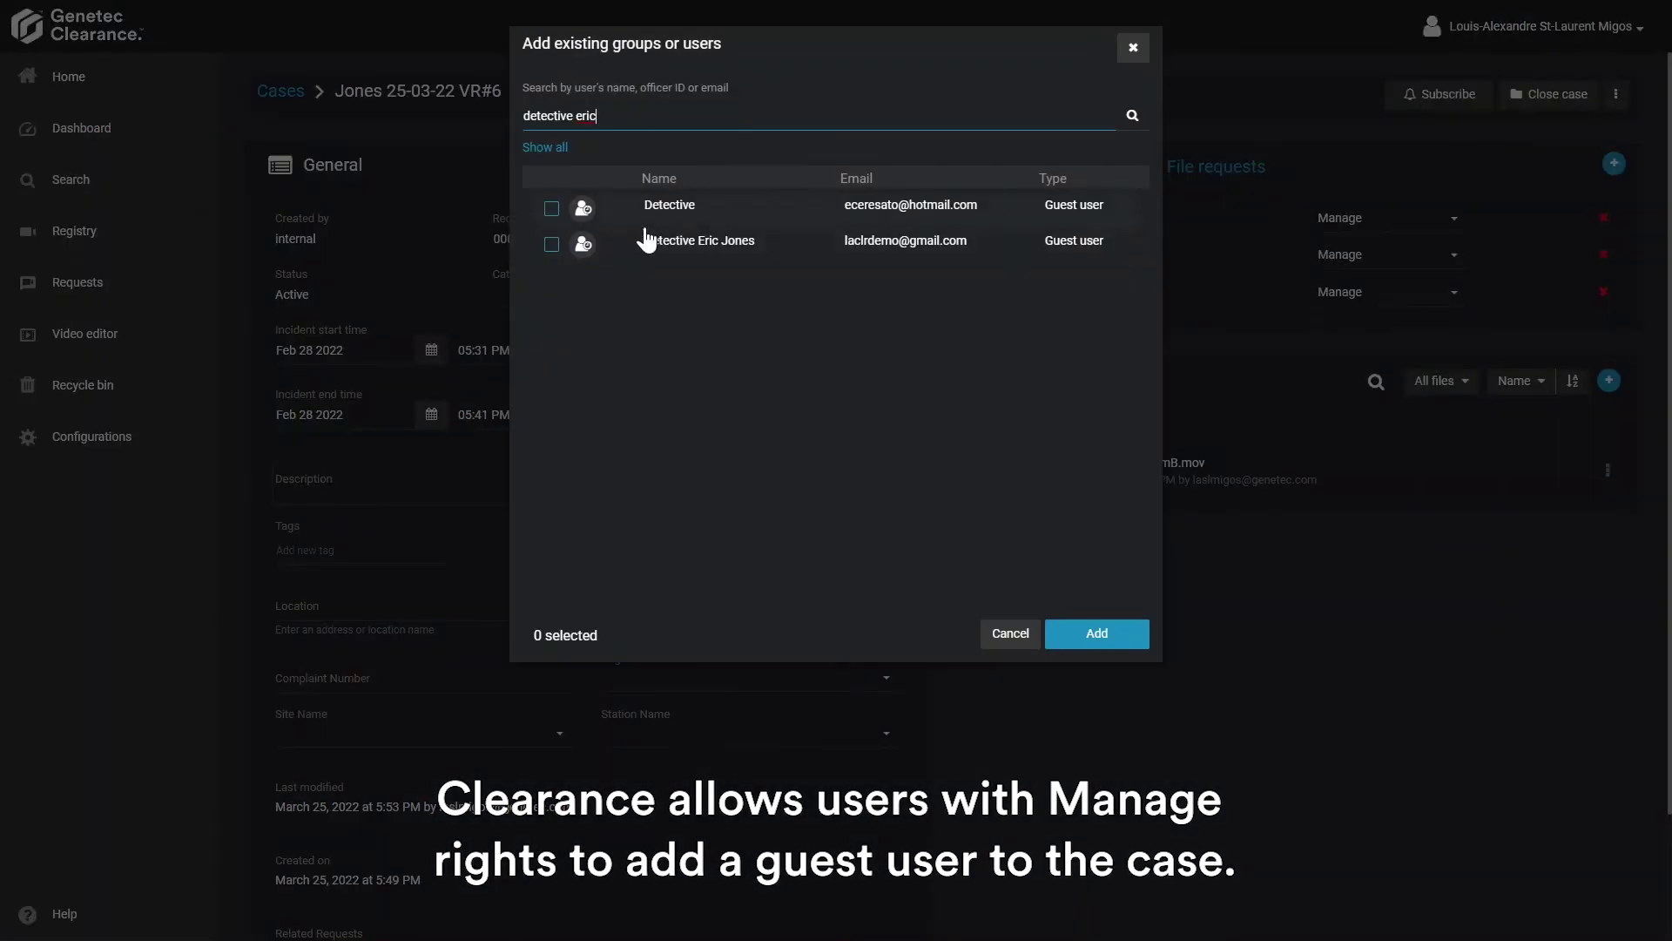
pyautogui.click(646, 239)
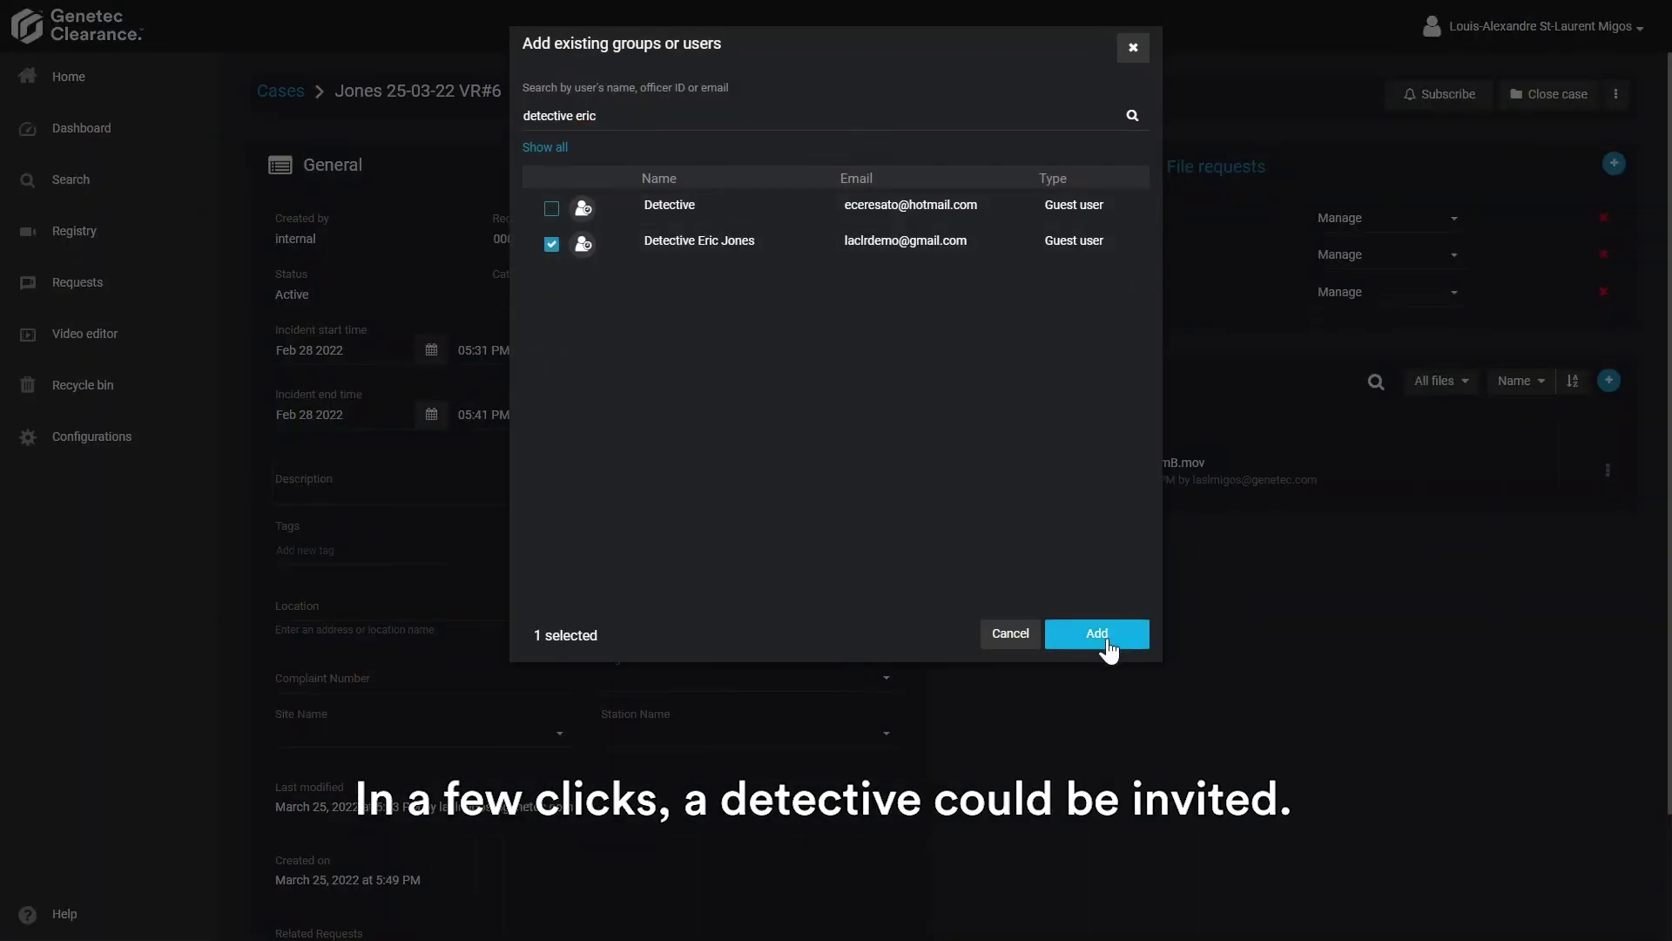
pyautogui.click(1106, 641)
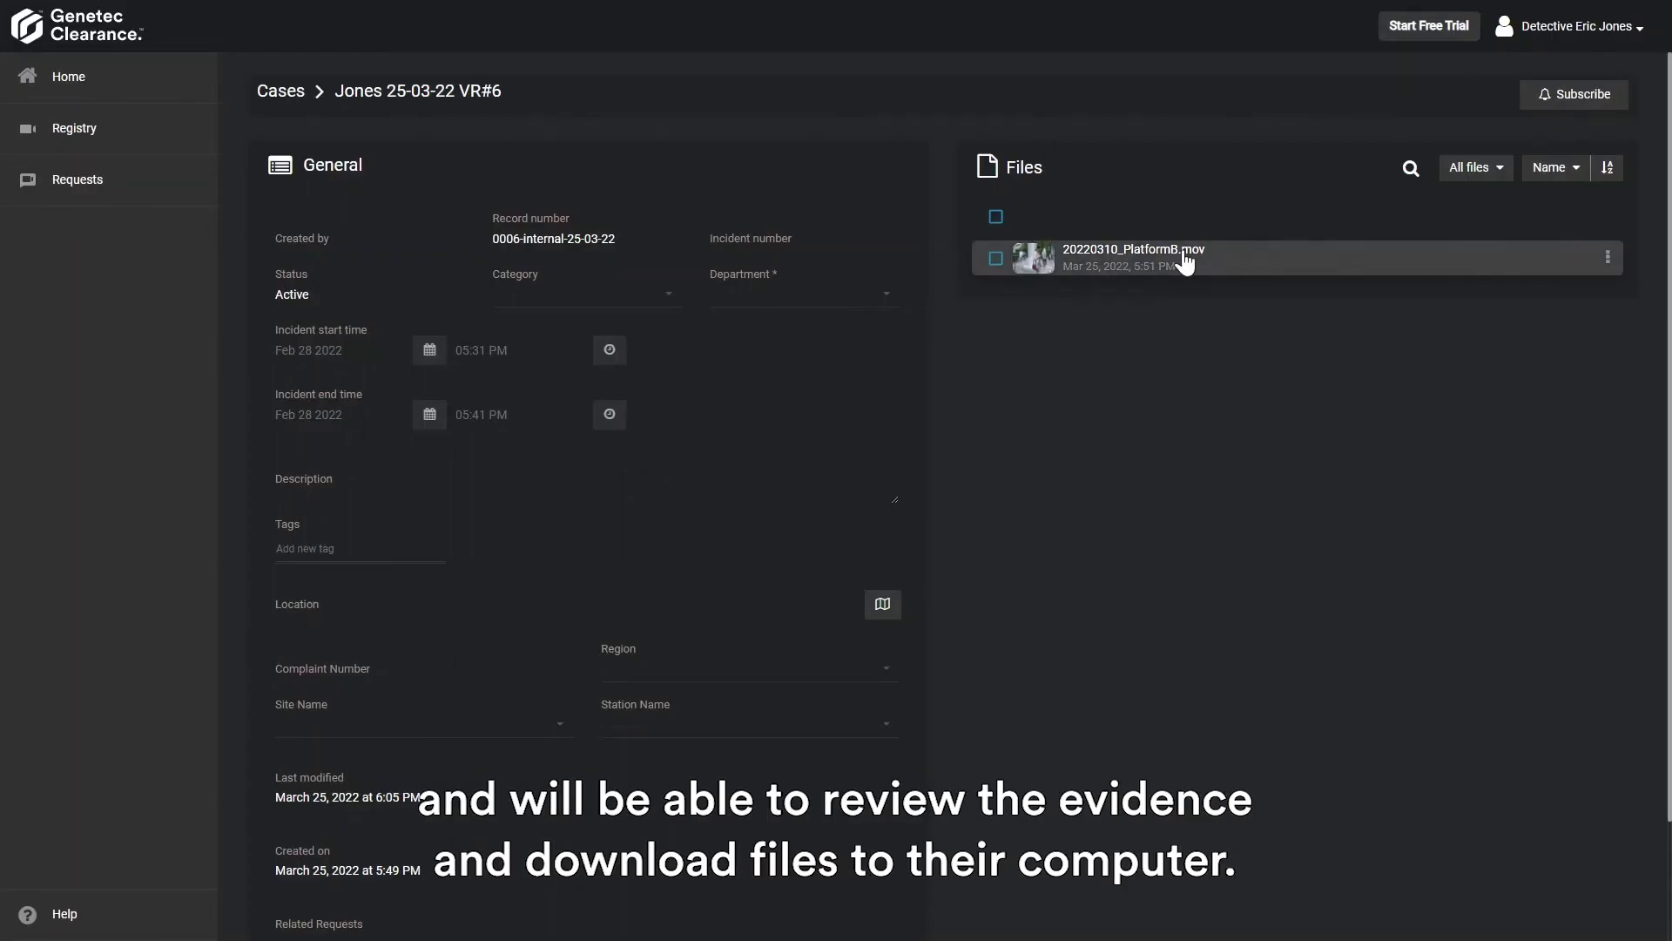
# Step: Follow the invitation email's View case link to open case TC 2022-02-16 A01
pyautogui.click(1165, 268)
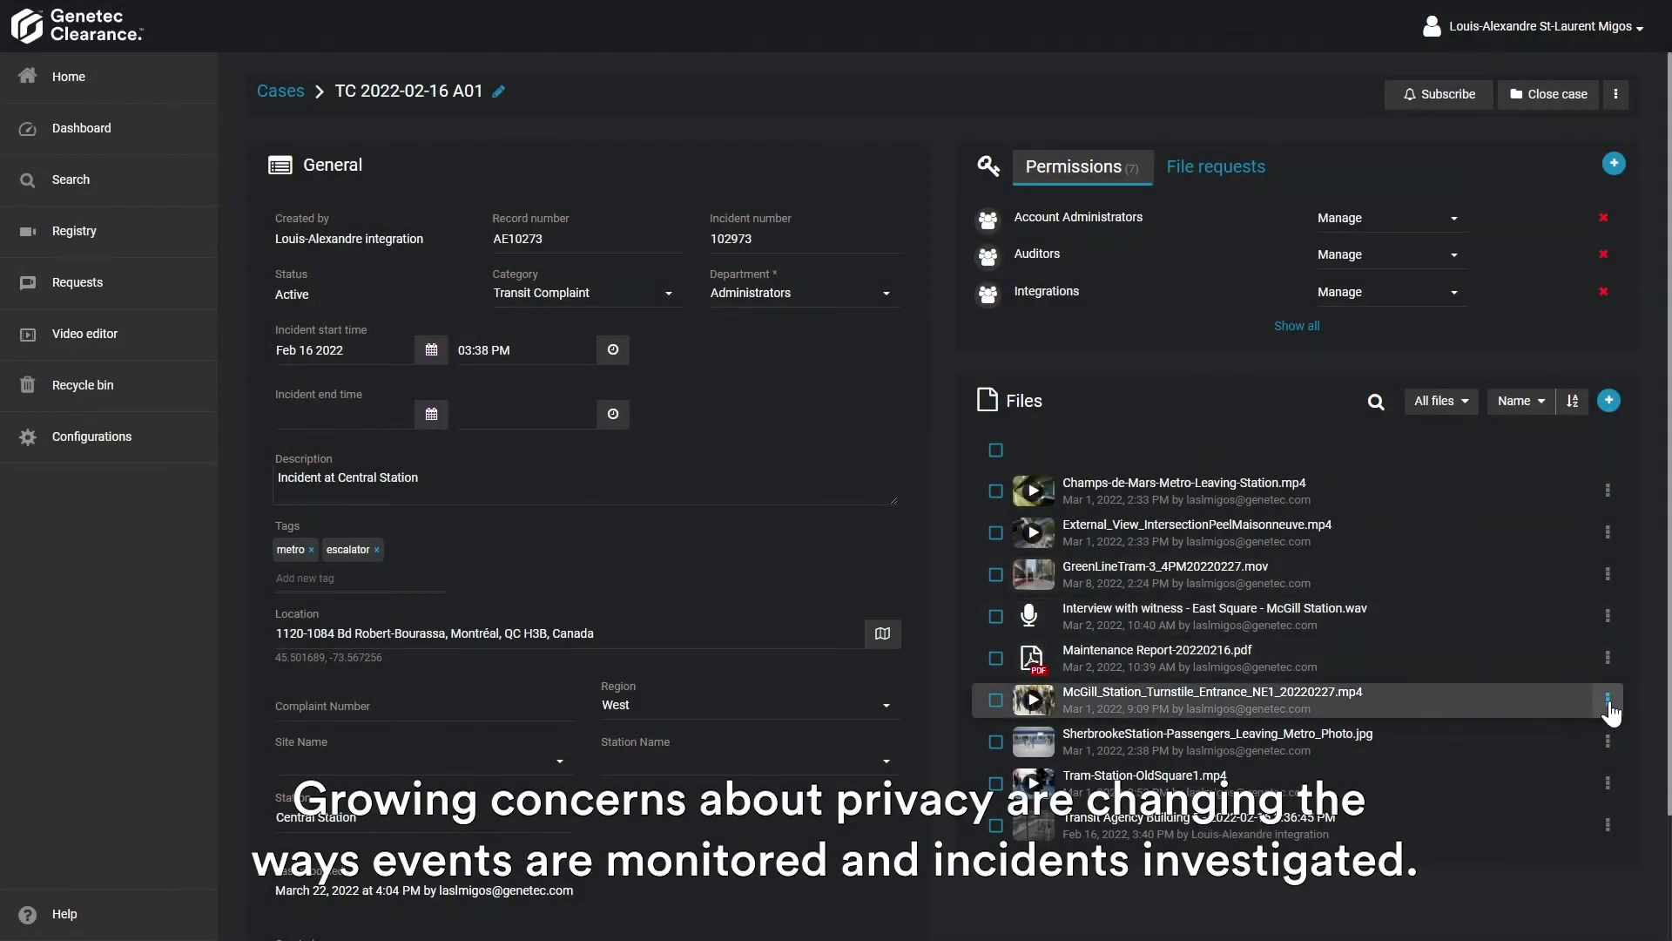
# Step: Start redacting the McGill turnstile video, trimmed to end at 00:00:10
pyautogui.click(1607, 701)
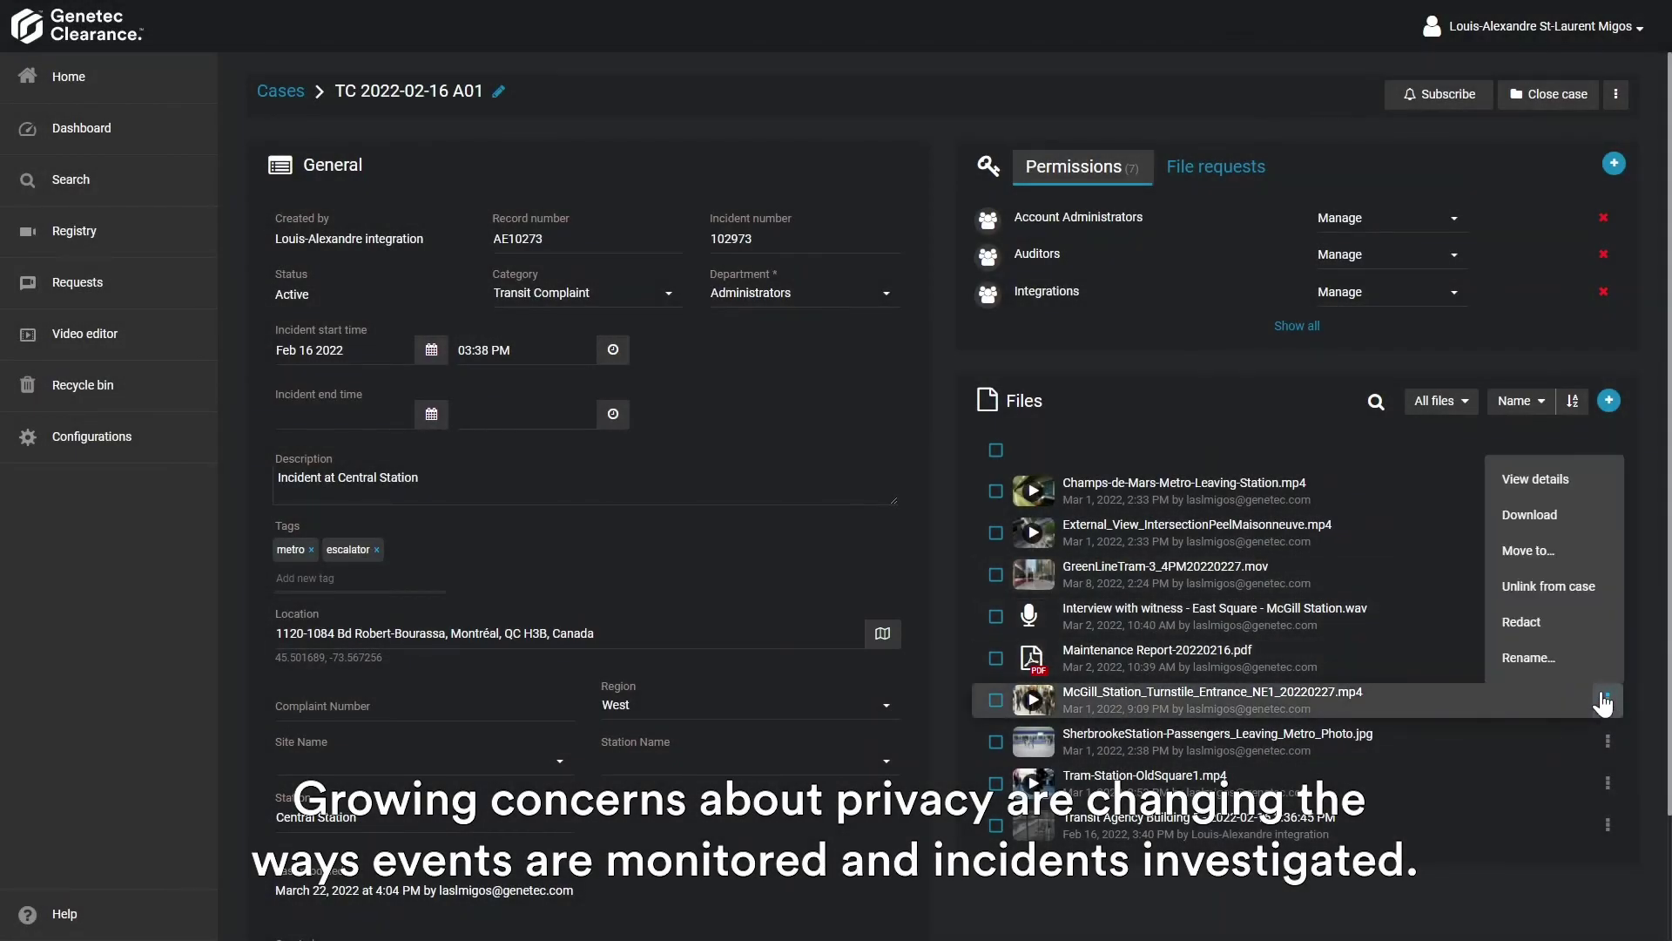
pyautogui.click(1526, 628)
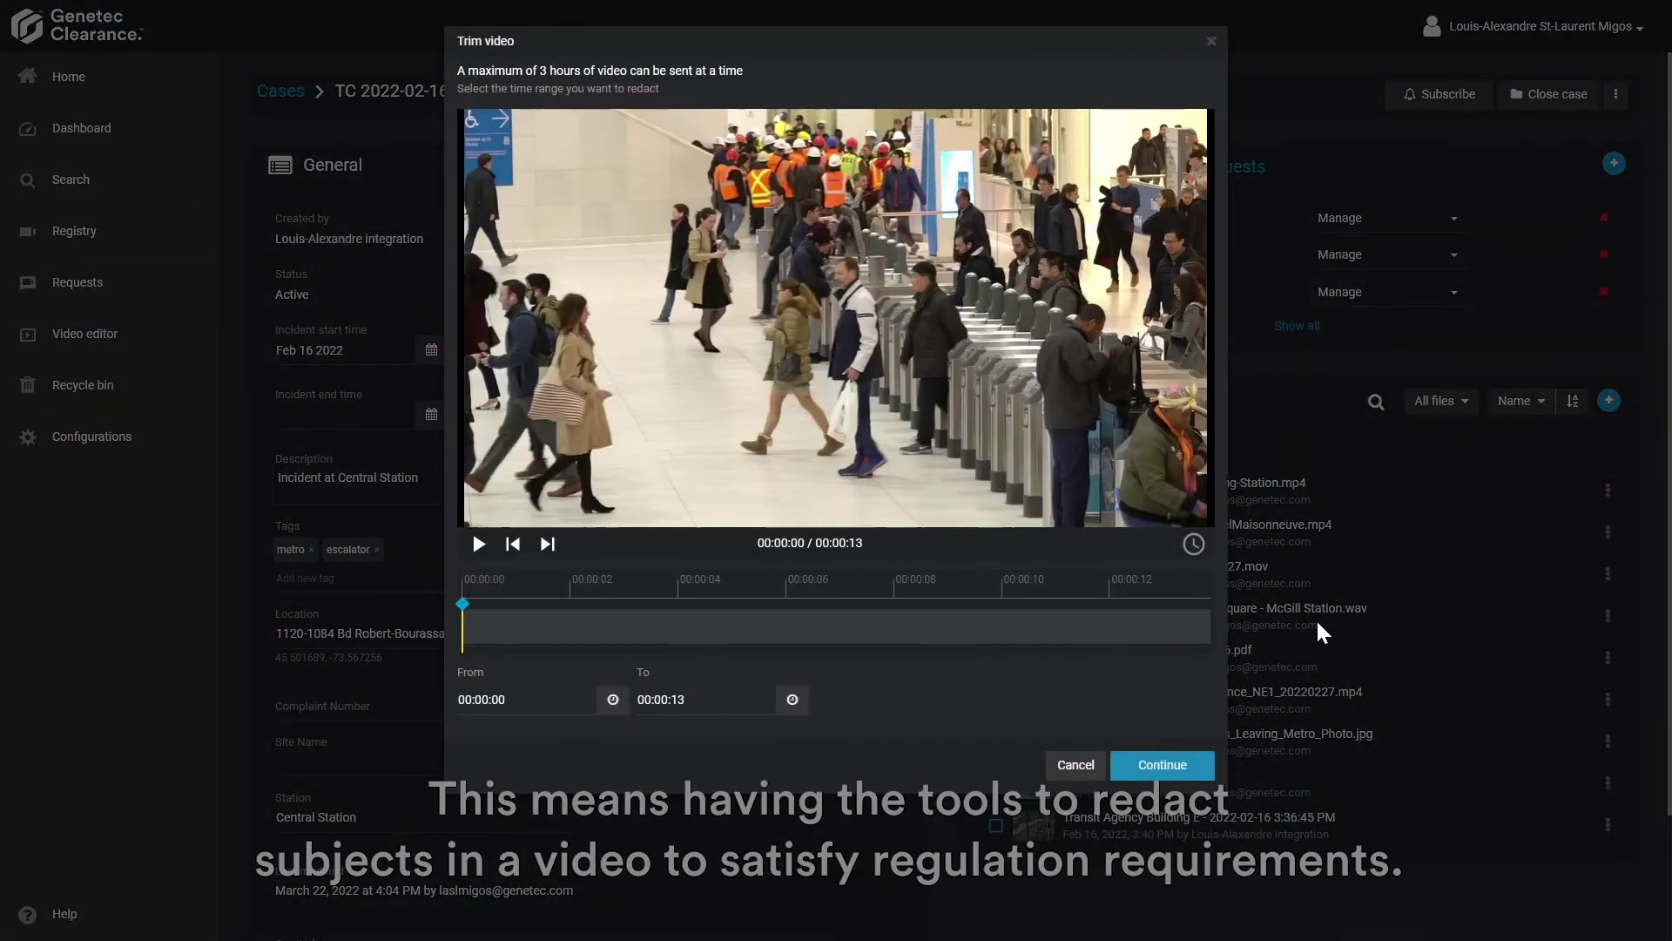
pyautogui.moveTo(1206, 623); pyautogui.dragTo(999, 619)
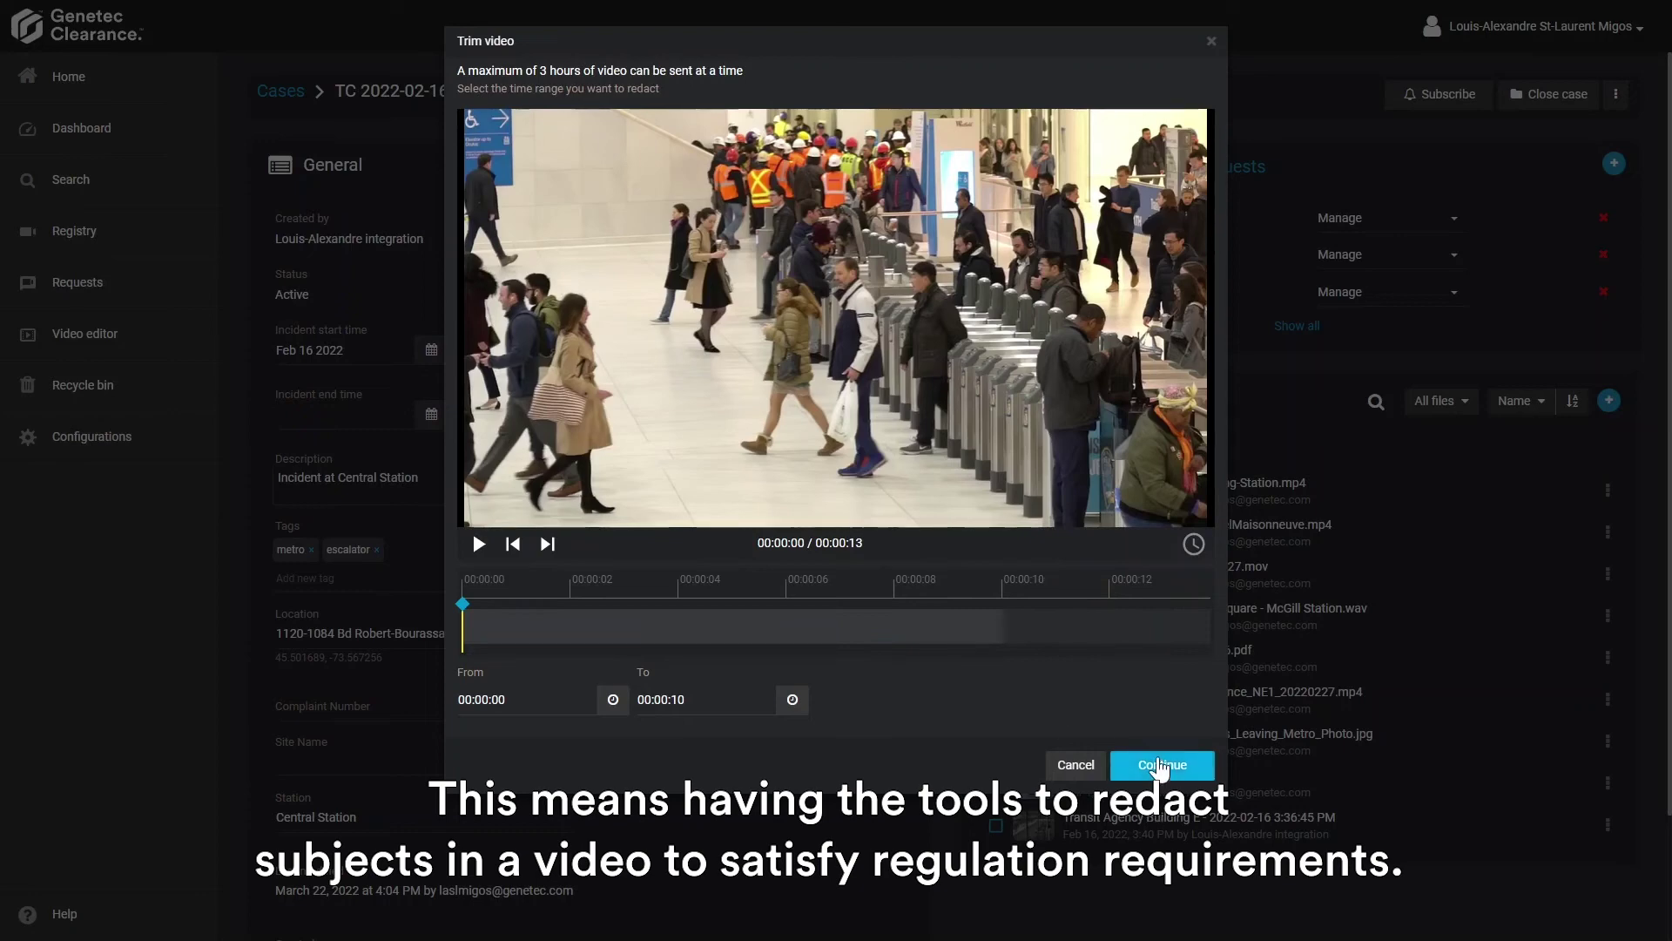
pyautogui.click(1161, 764)
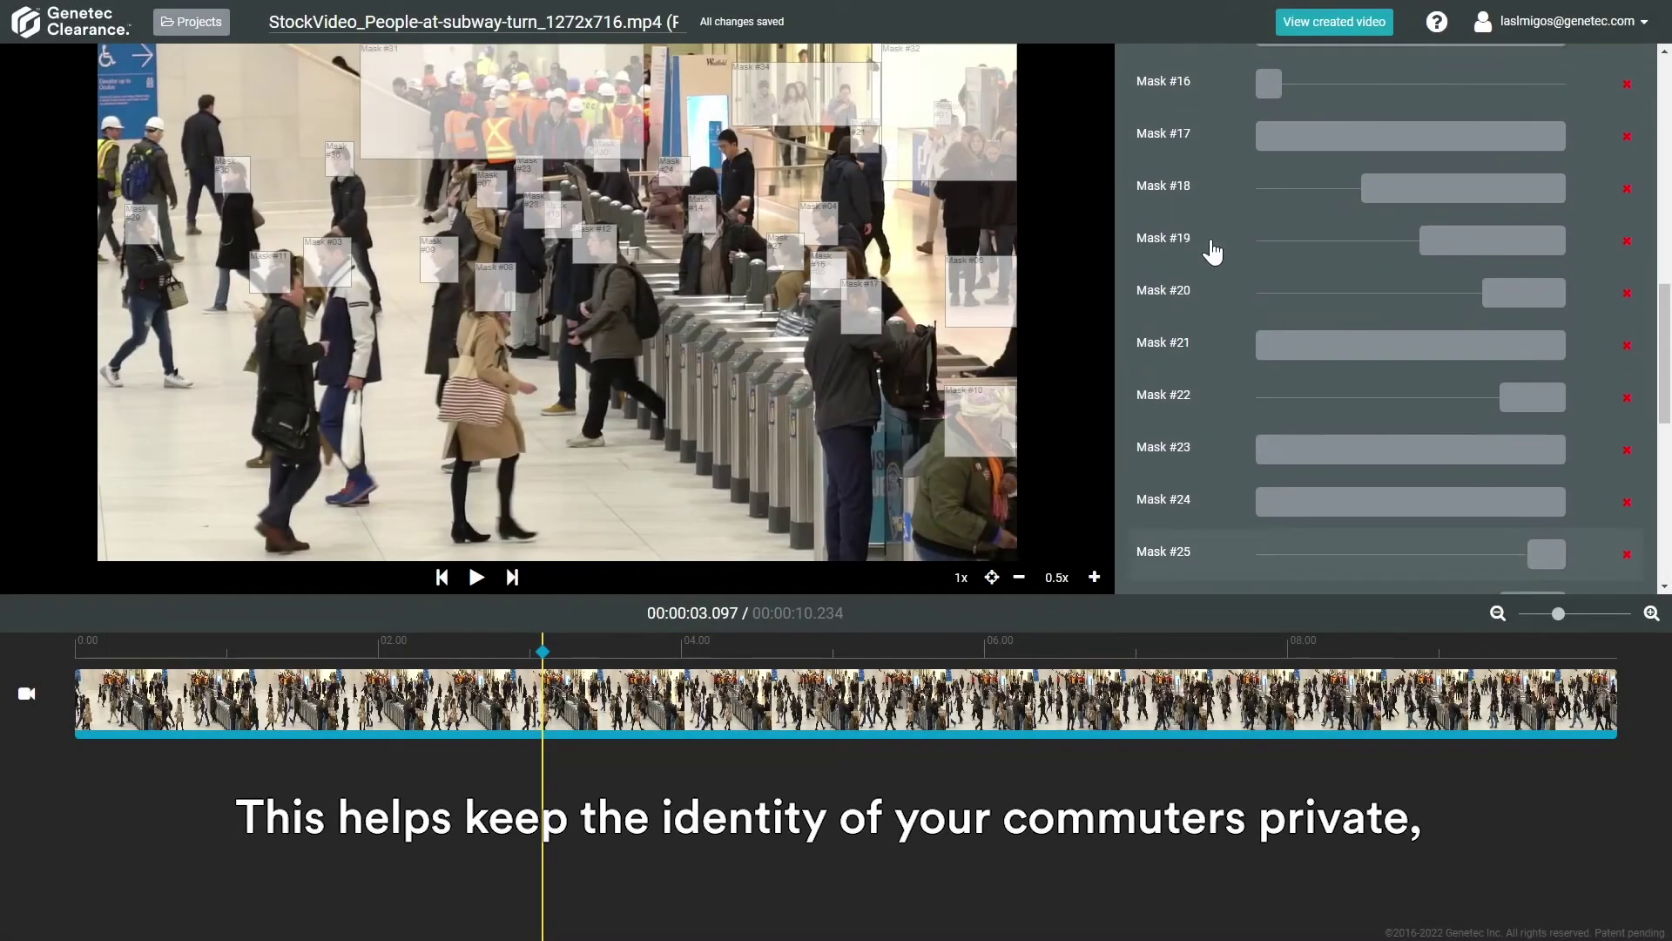
pyautogui.scroll(5, 1213, 252)
pyautogui.click(1335, 21)
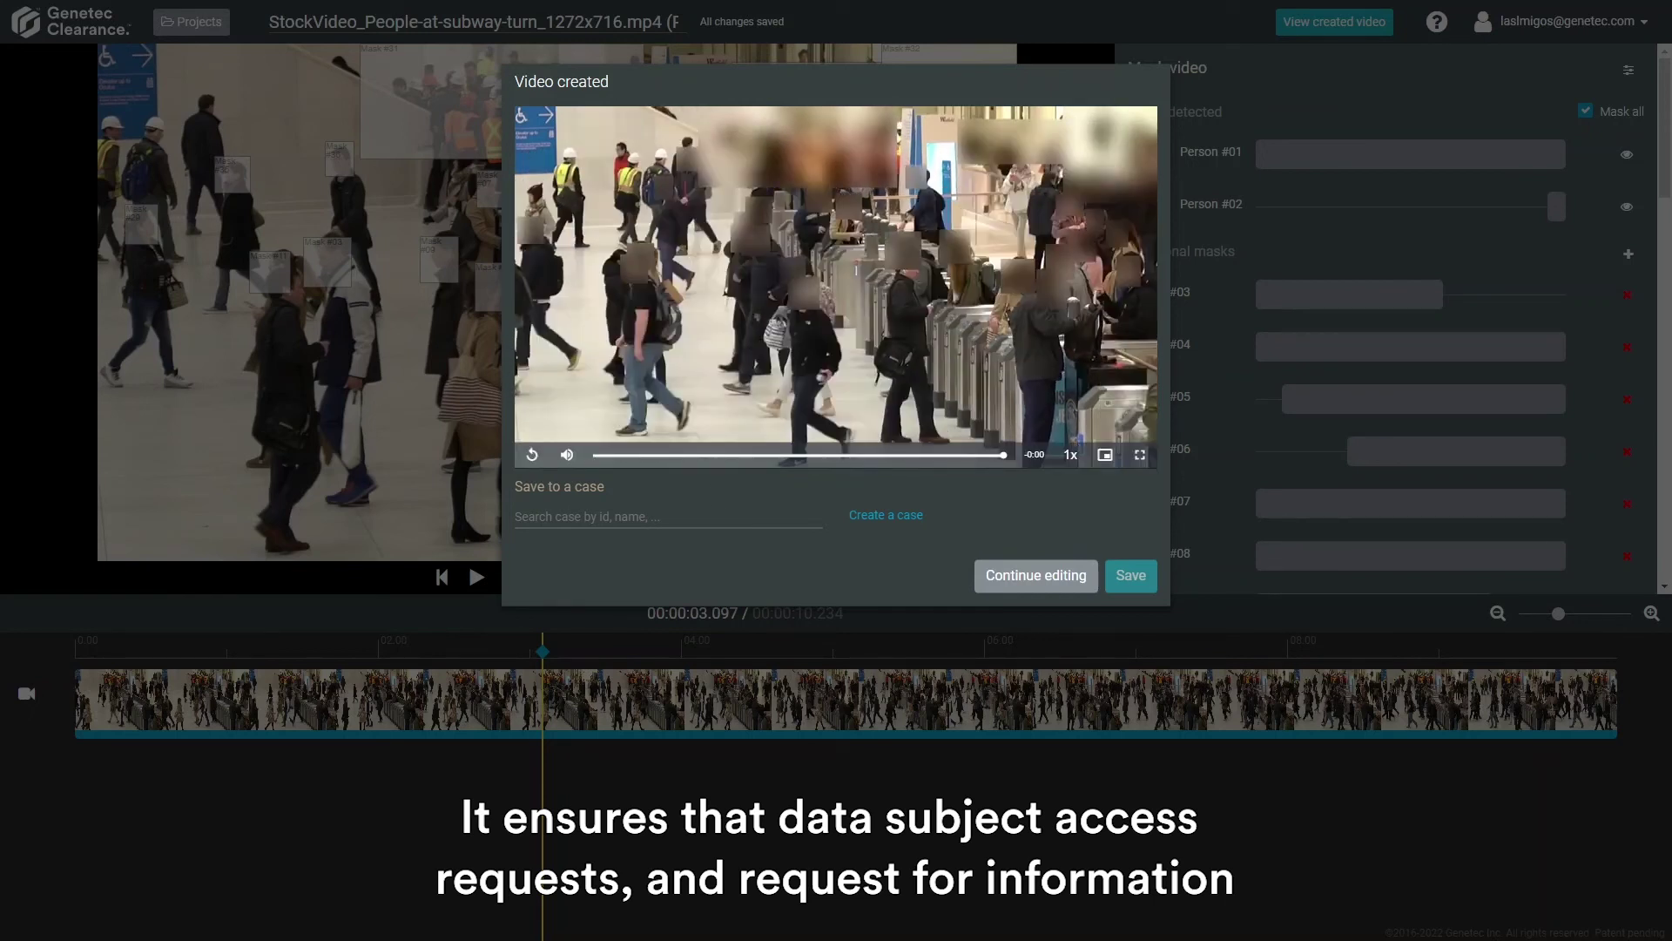
pyautogui.click(592, 548)
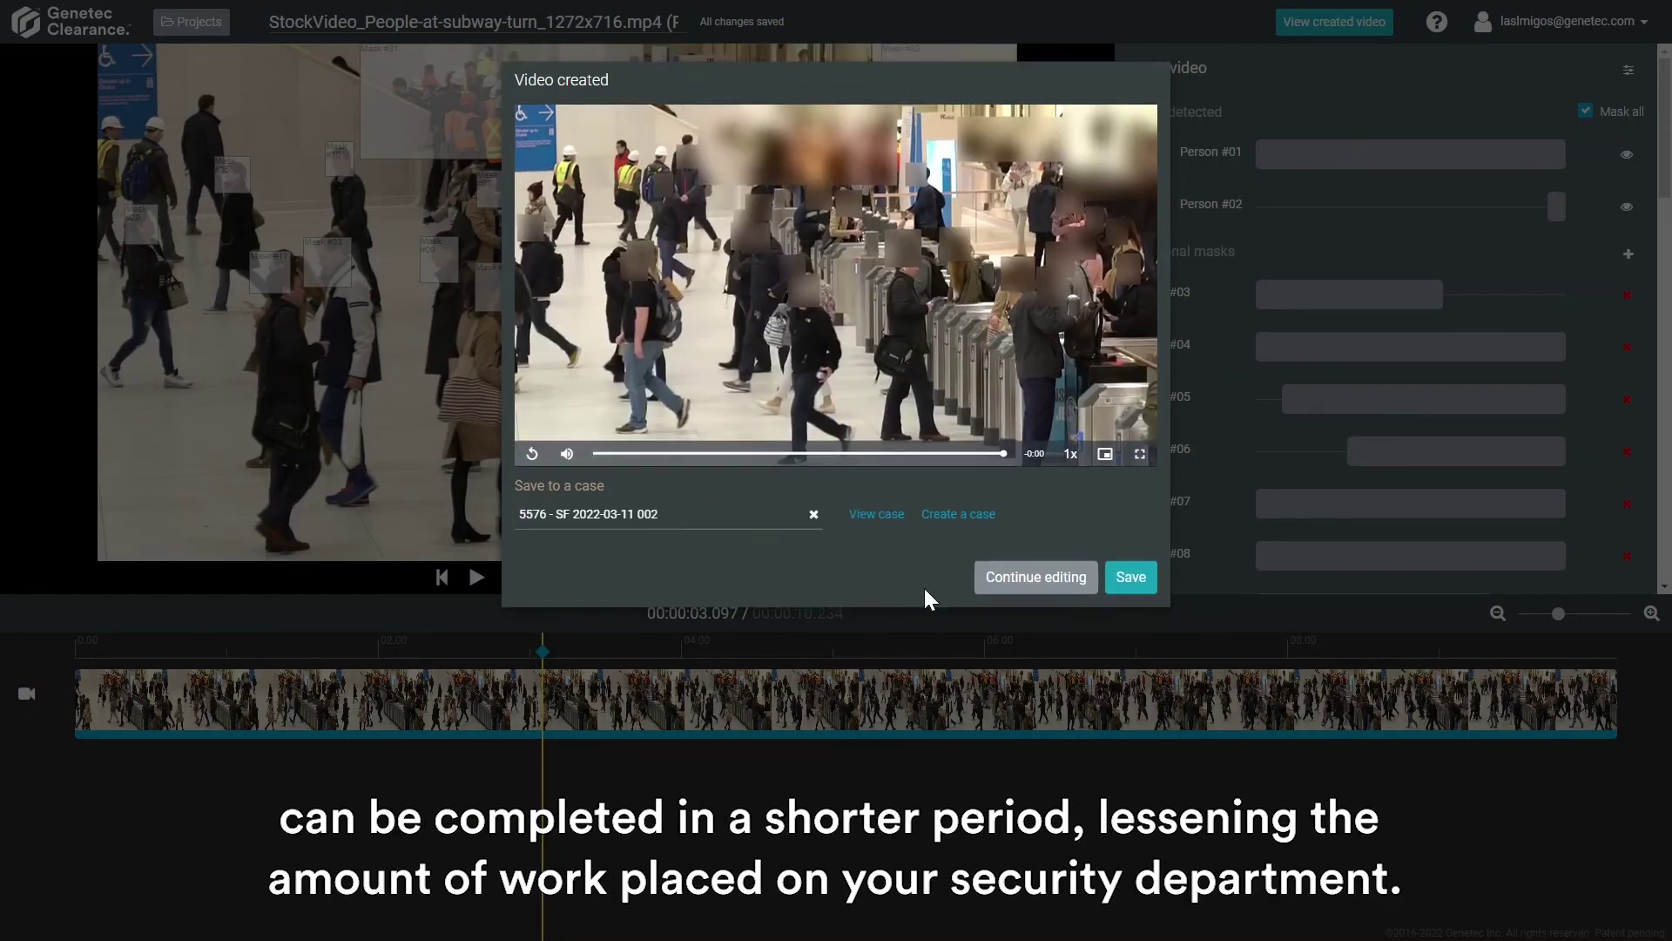
pyautogui.click(1126, 578)
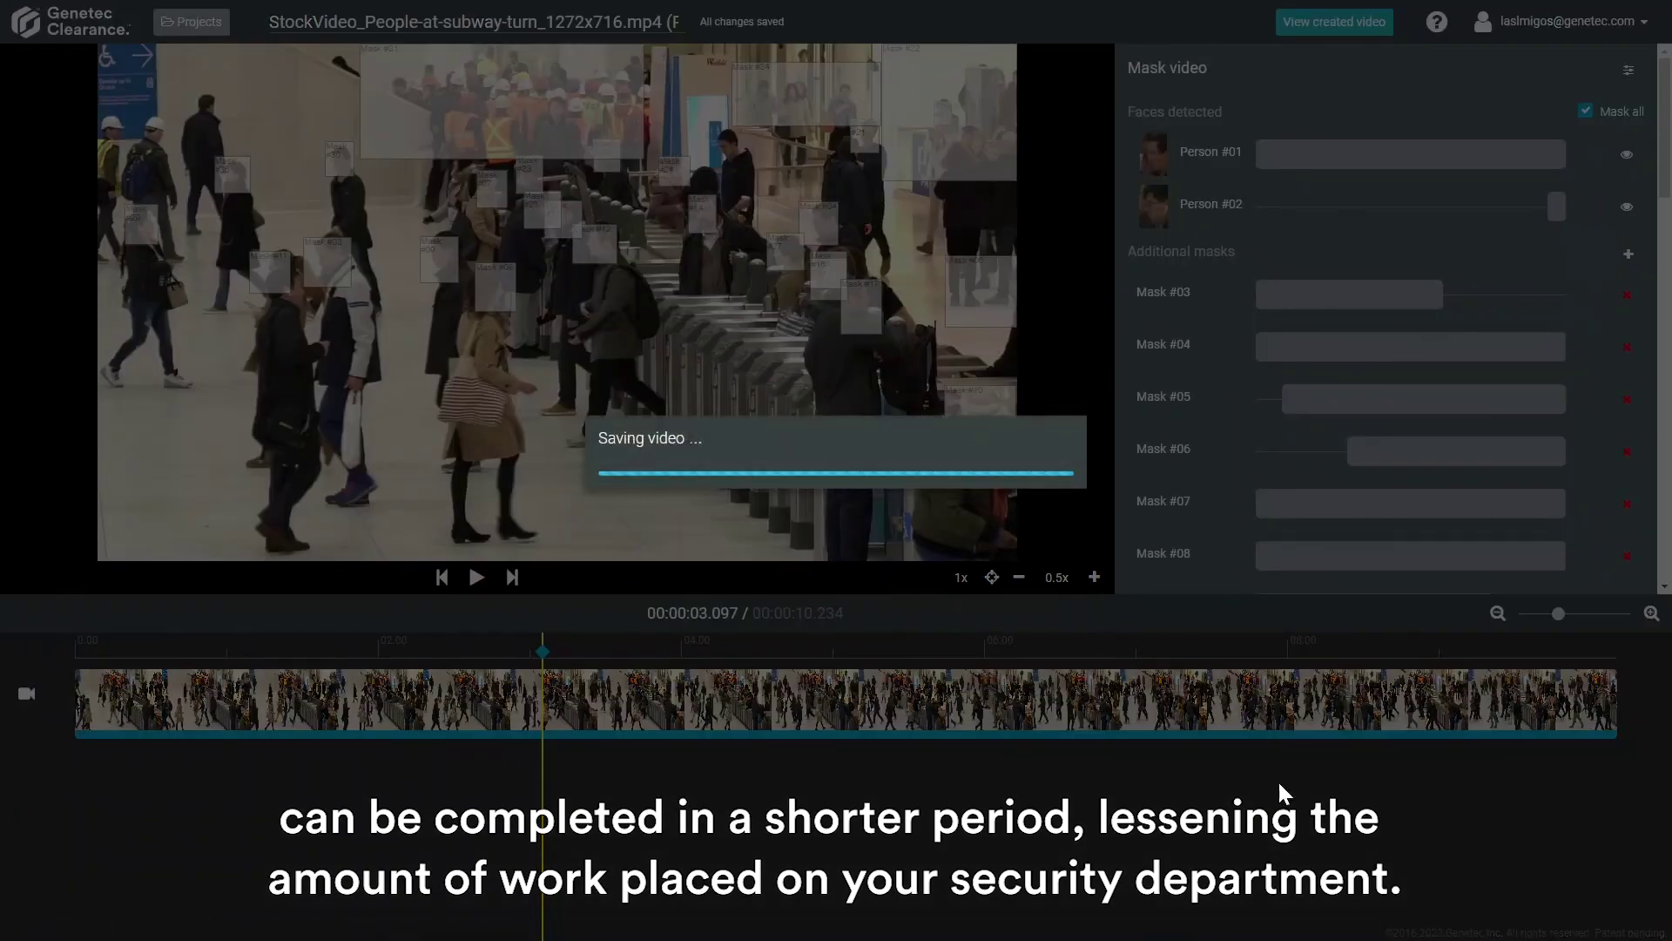